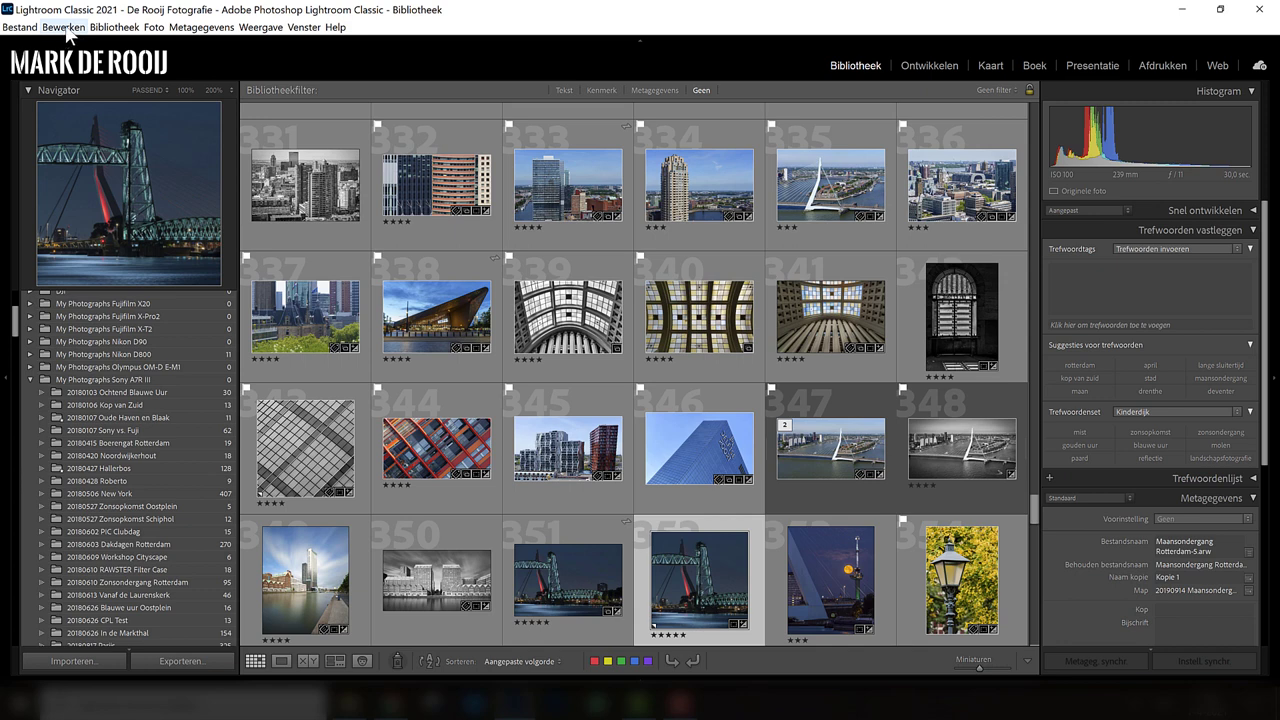
Step: Show the catalog location from Catalogusinstellingen, revealing its Lightroom folder in File Explorer
click(68, 30)
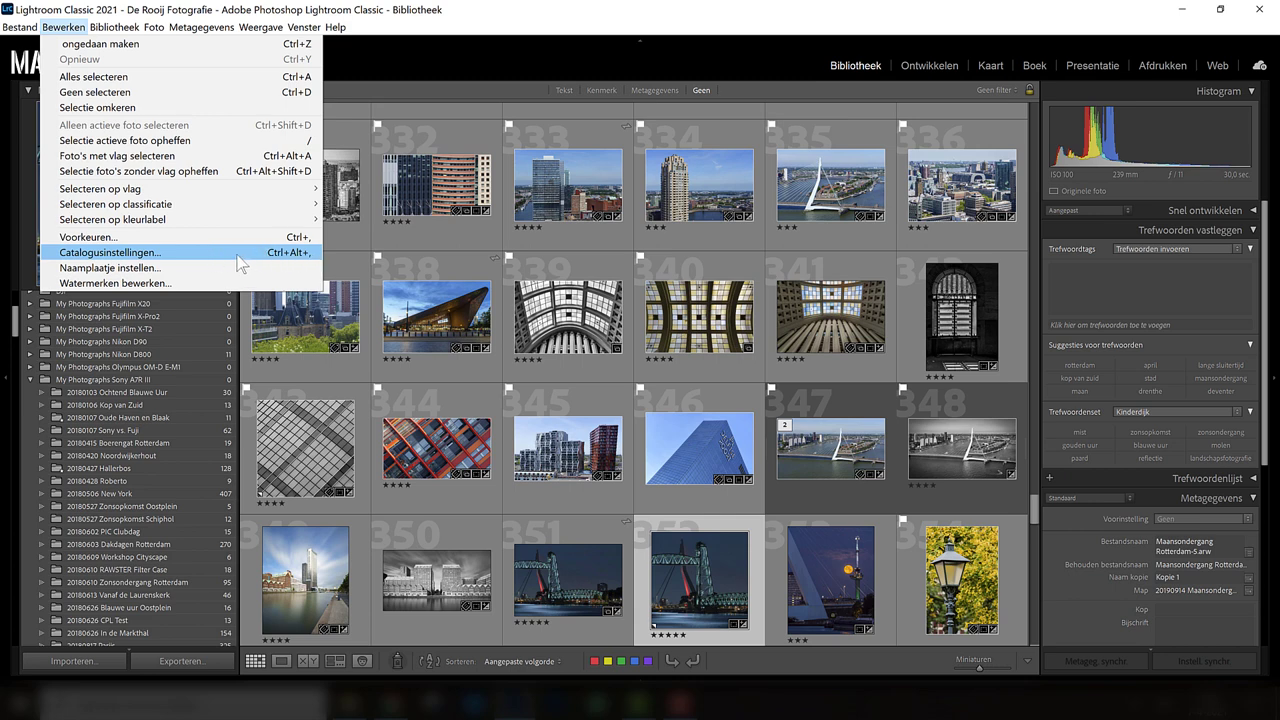
click(167, 255)
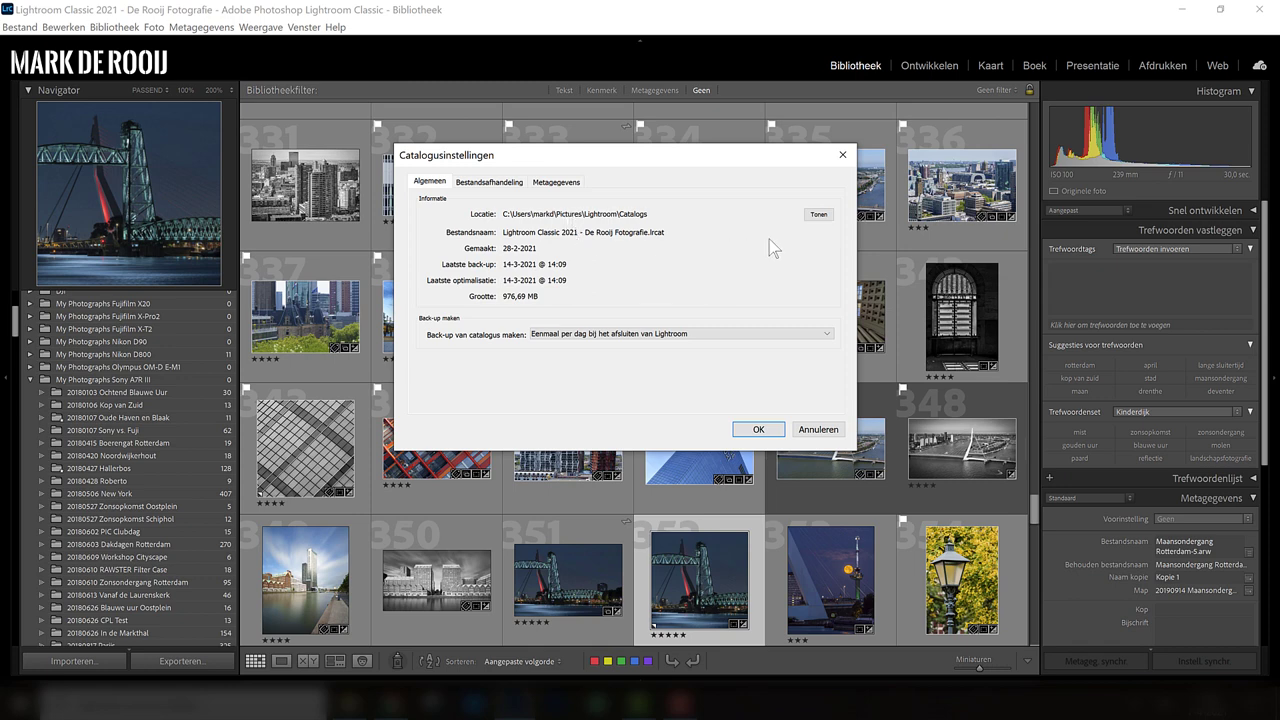
click(820, 219)
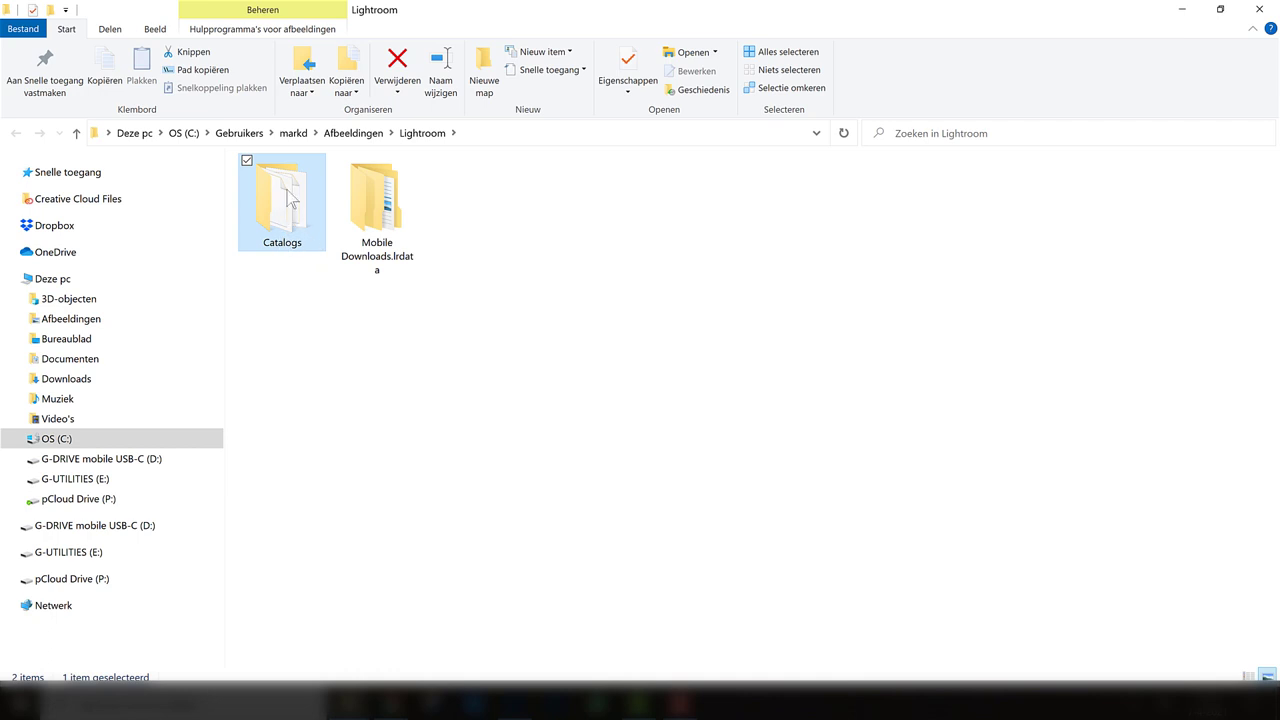
Step: Open the Catalogs folder and select the Lightroom Classic 2021 - De Rooij Fotografie.lrcat file
double_click(288, 197)
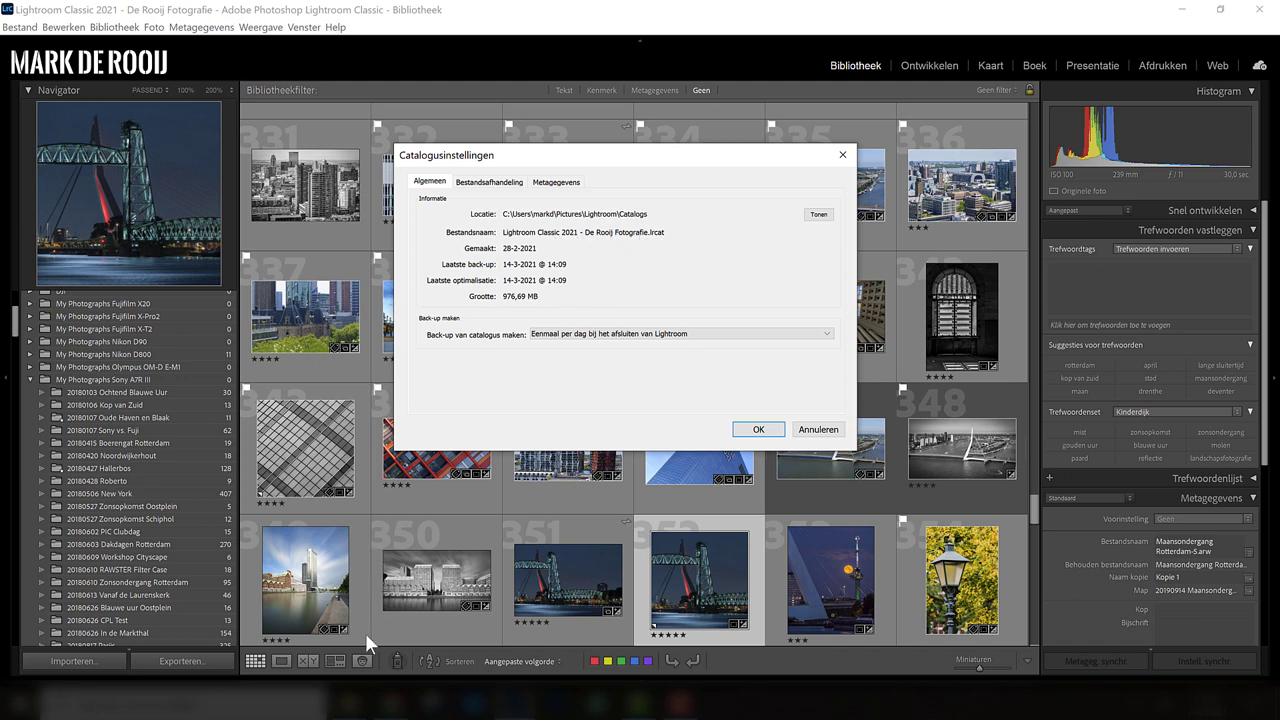
click(435, 620)
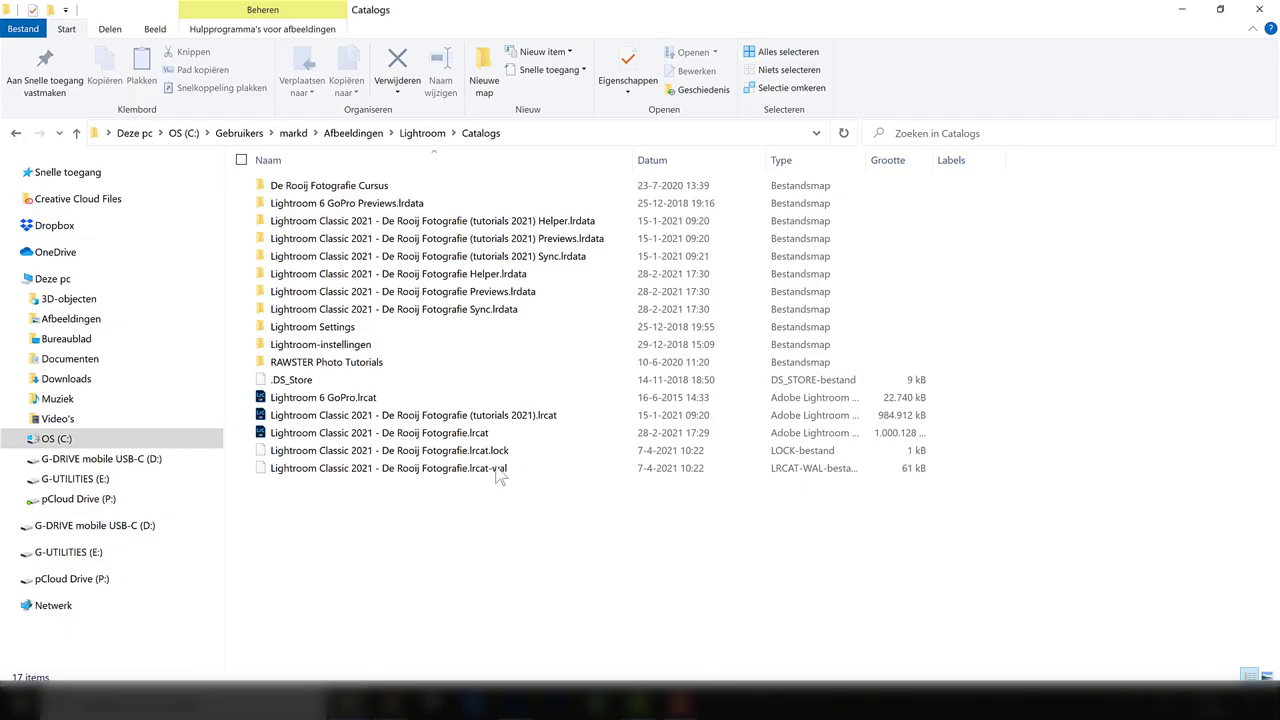
mouse_move(465, 437)
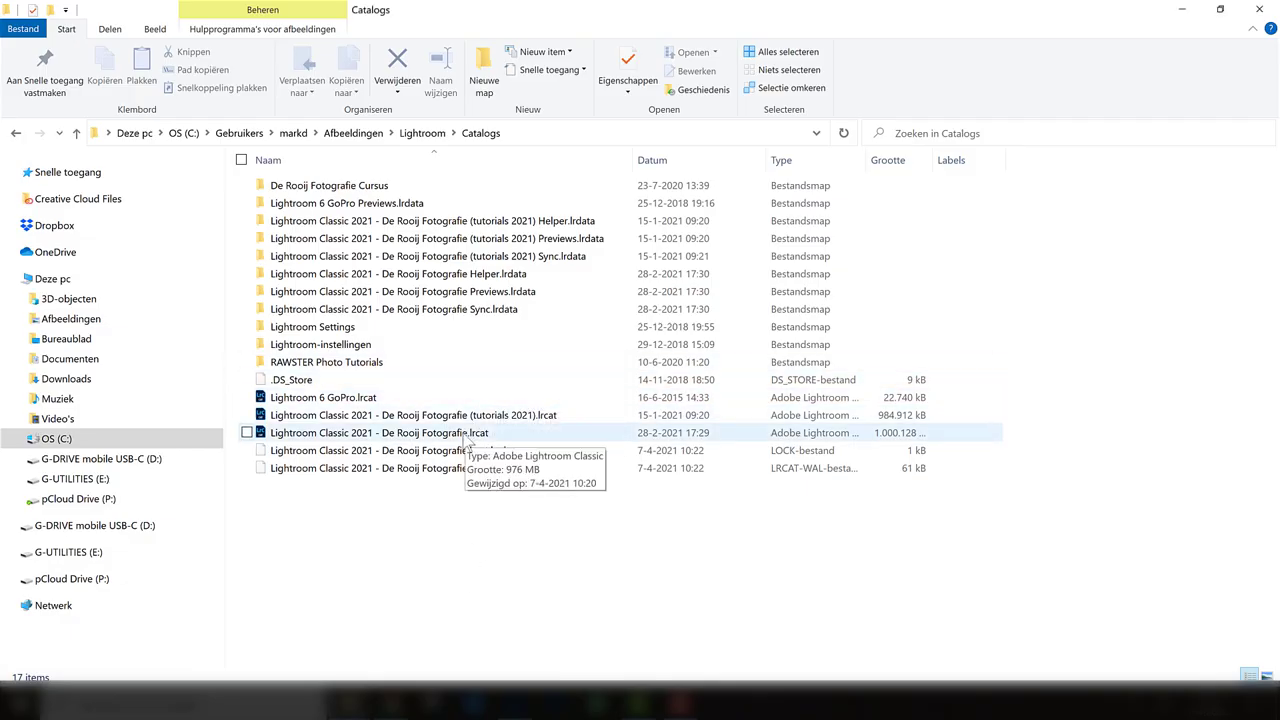
click(395, 434)
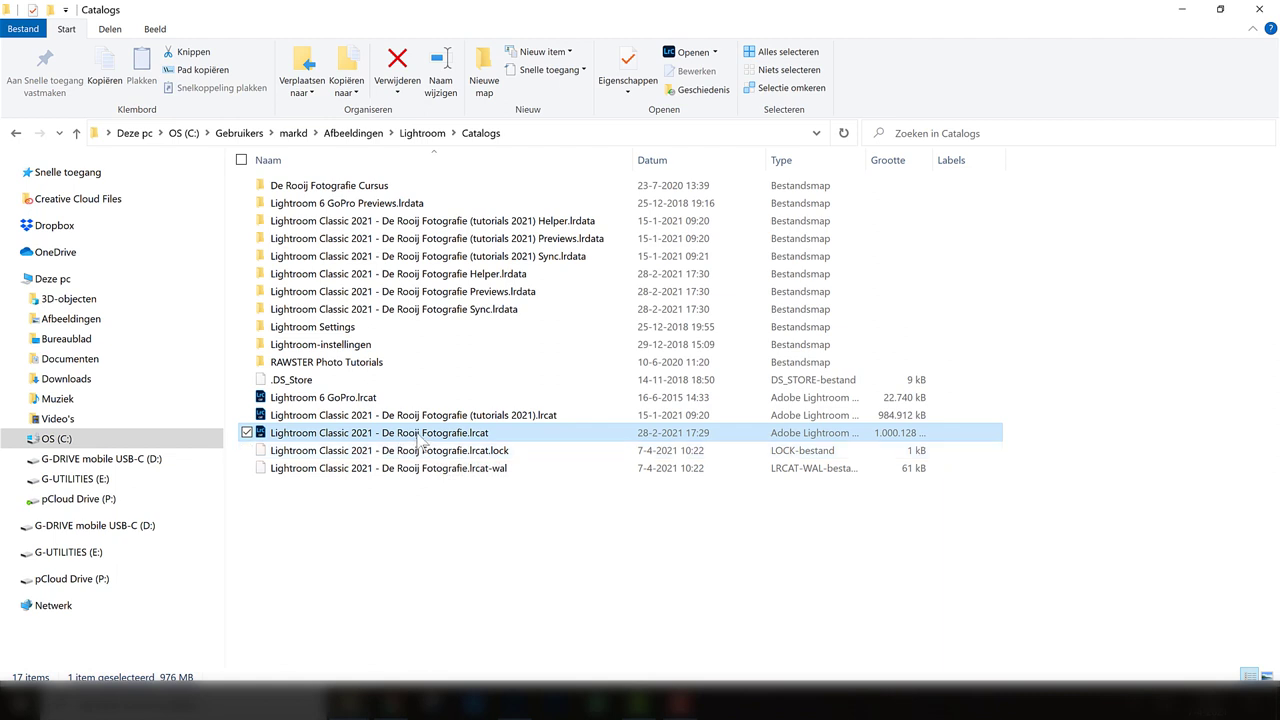
Step: Identify the catalog's Helper, Sync and Previews .lrdata folders next to the .lrcat file
click(470, 274)
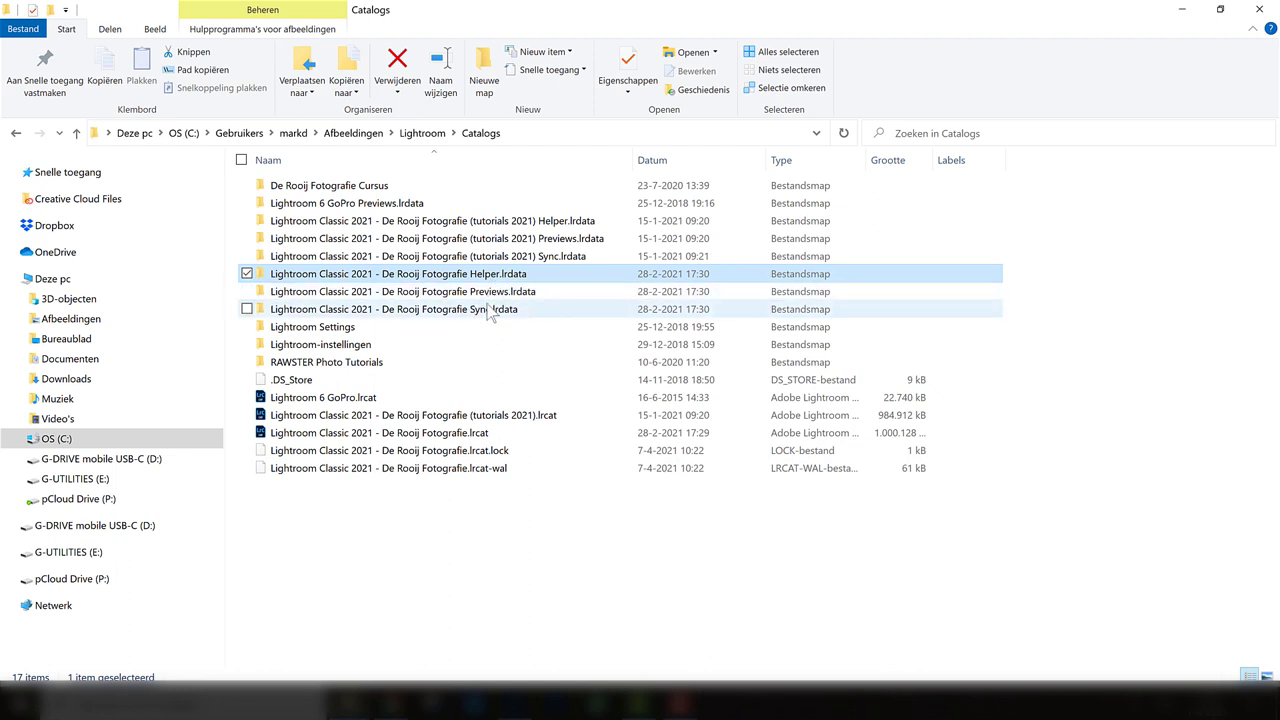
click(490, 311)
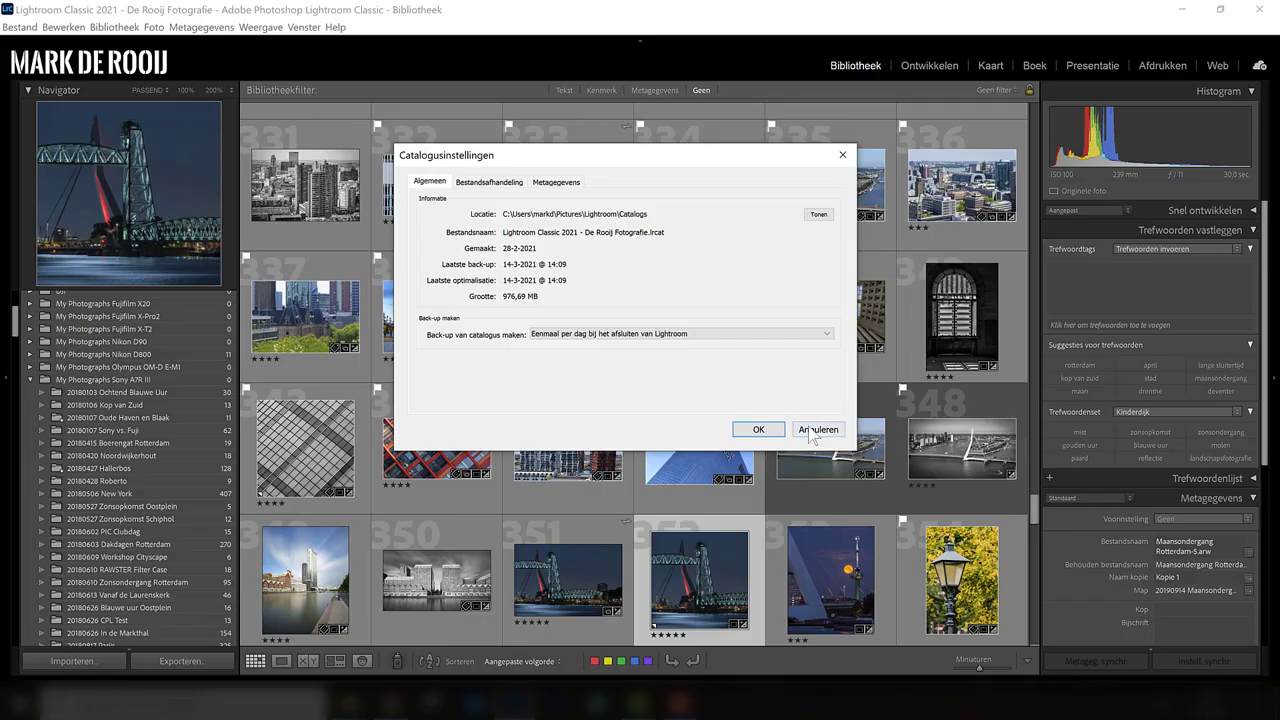
click(806, 428)
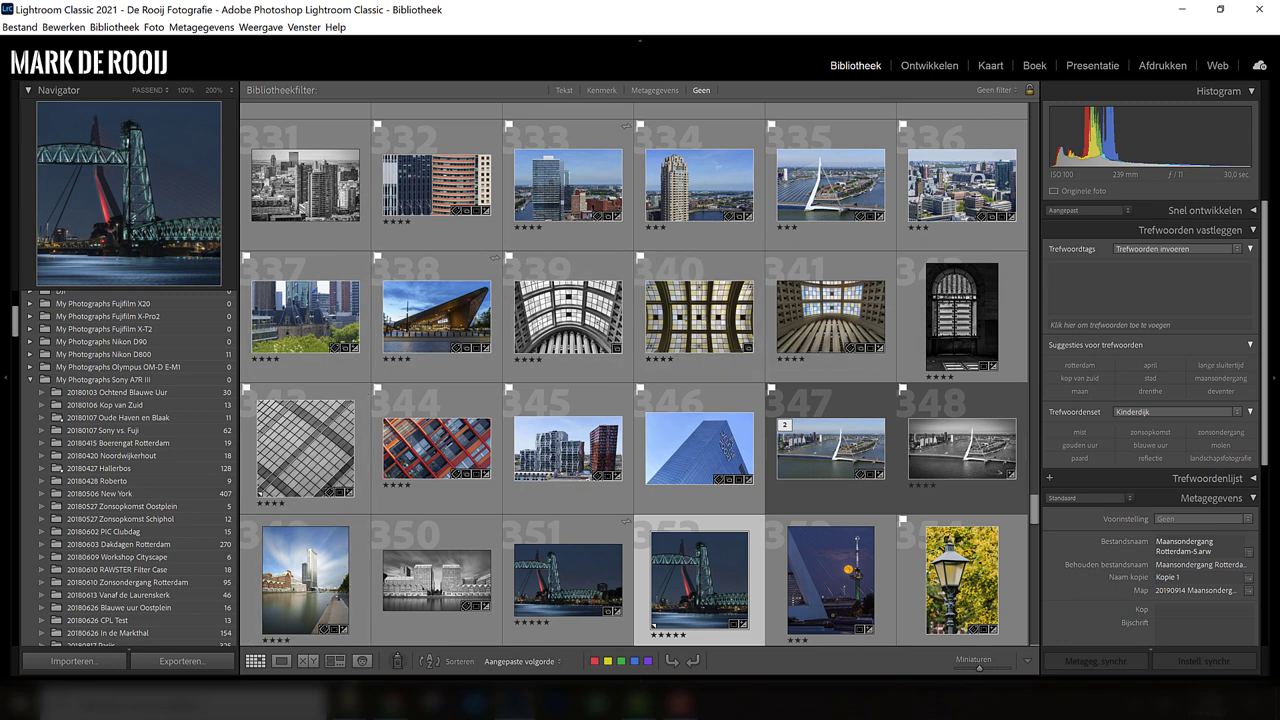
click(418, 632)
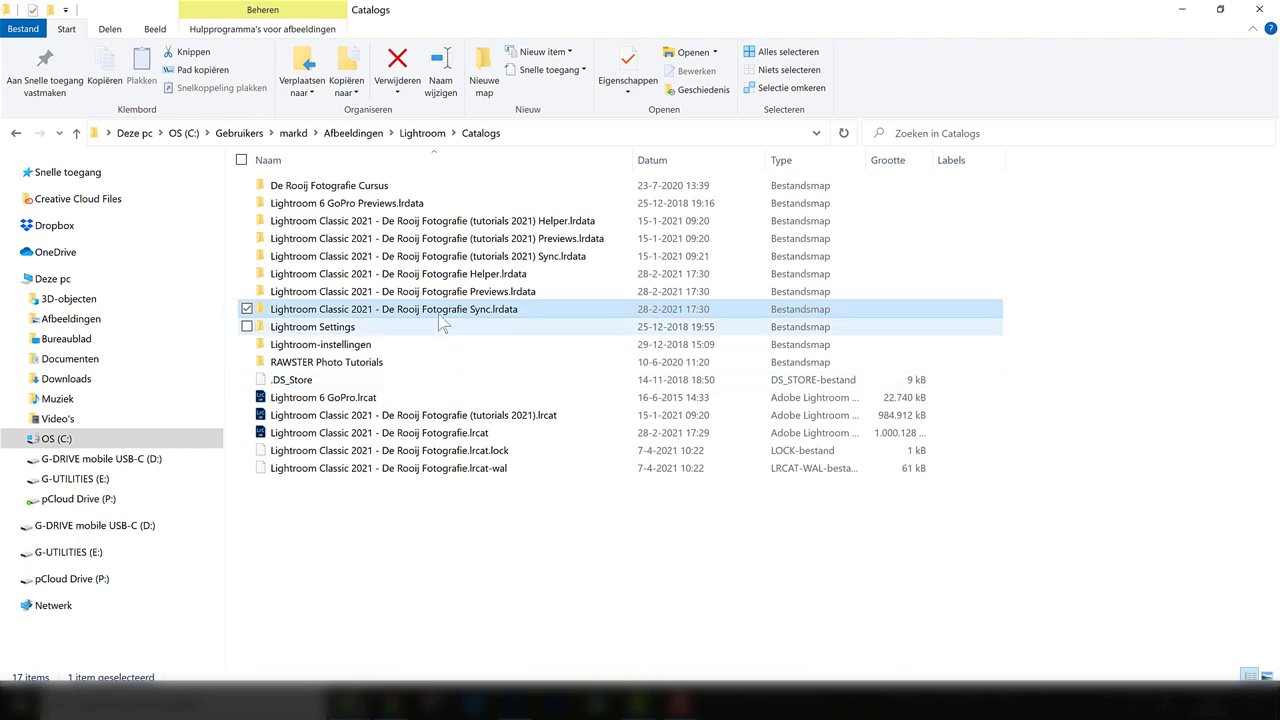
click(505, 296)
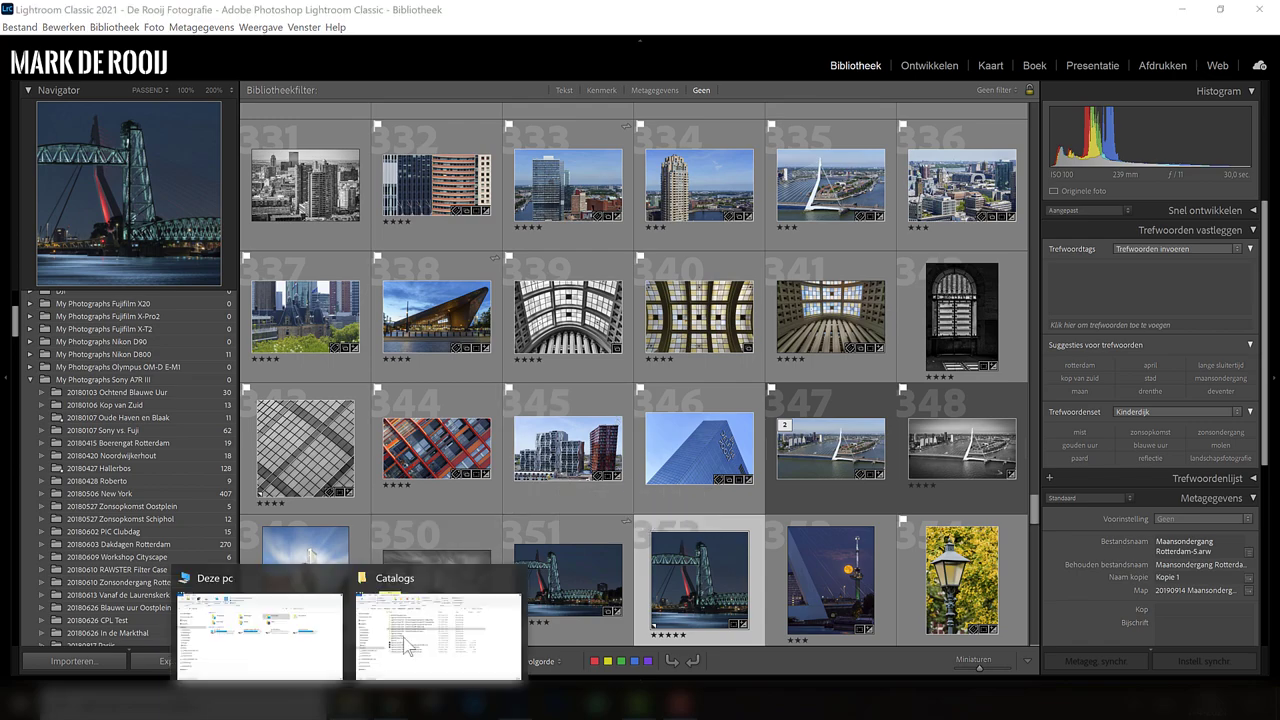
click(412, 640)
click(460, 276)
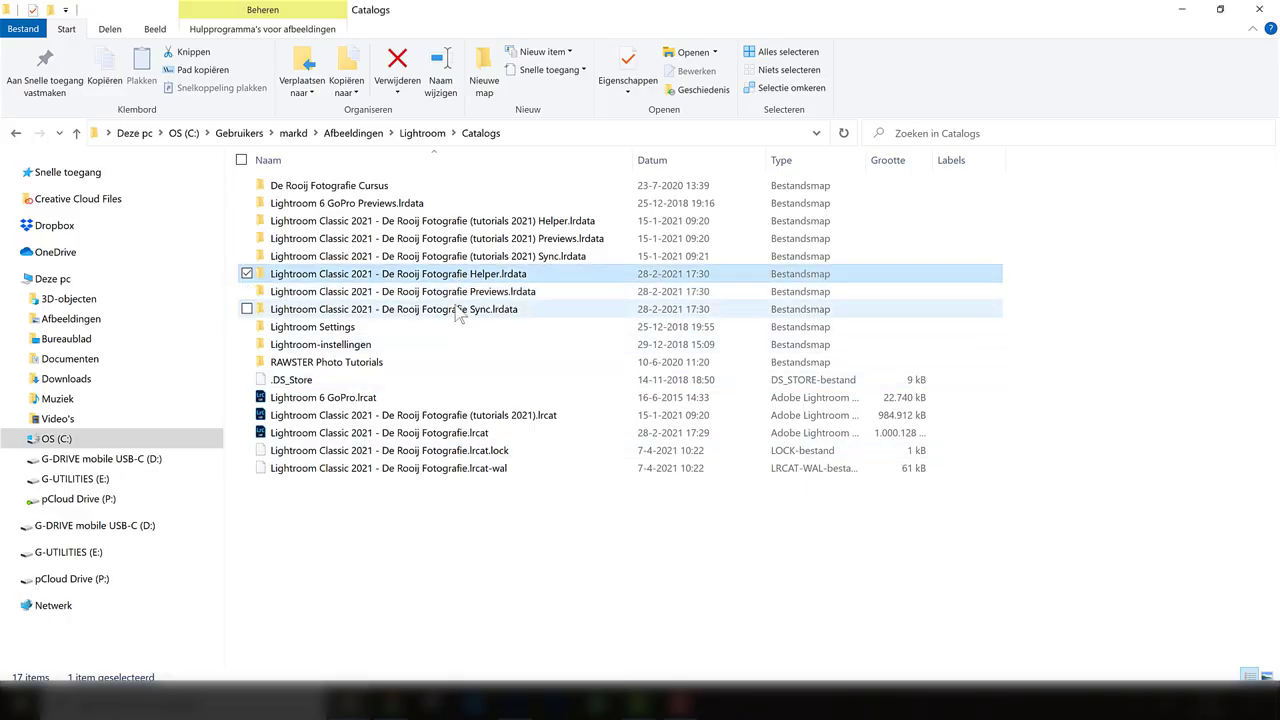
click(425, 291)
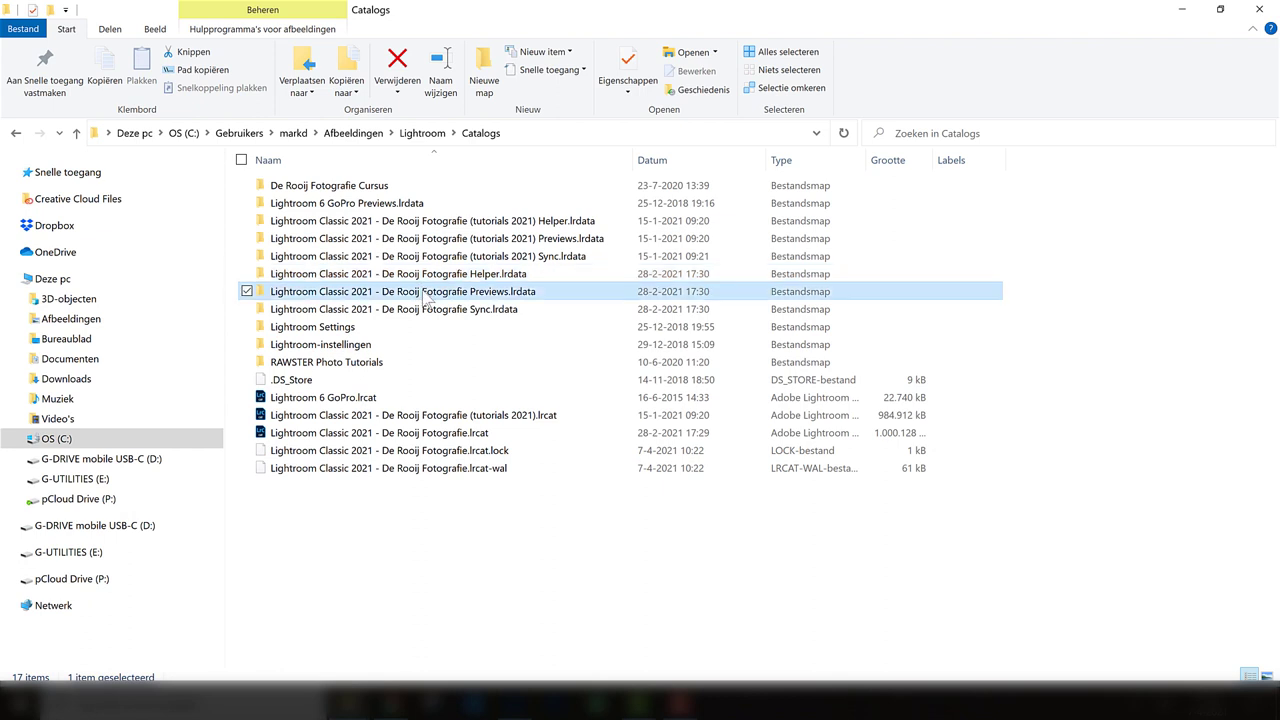
click(440, 433)
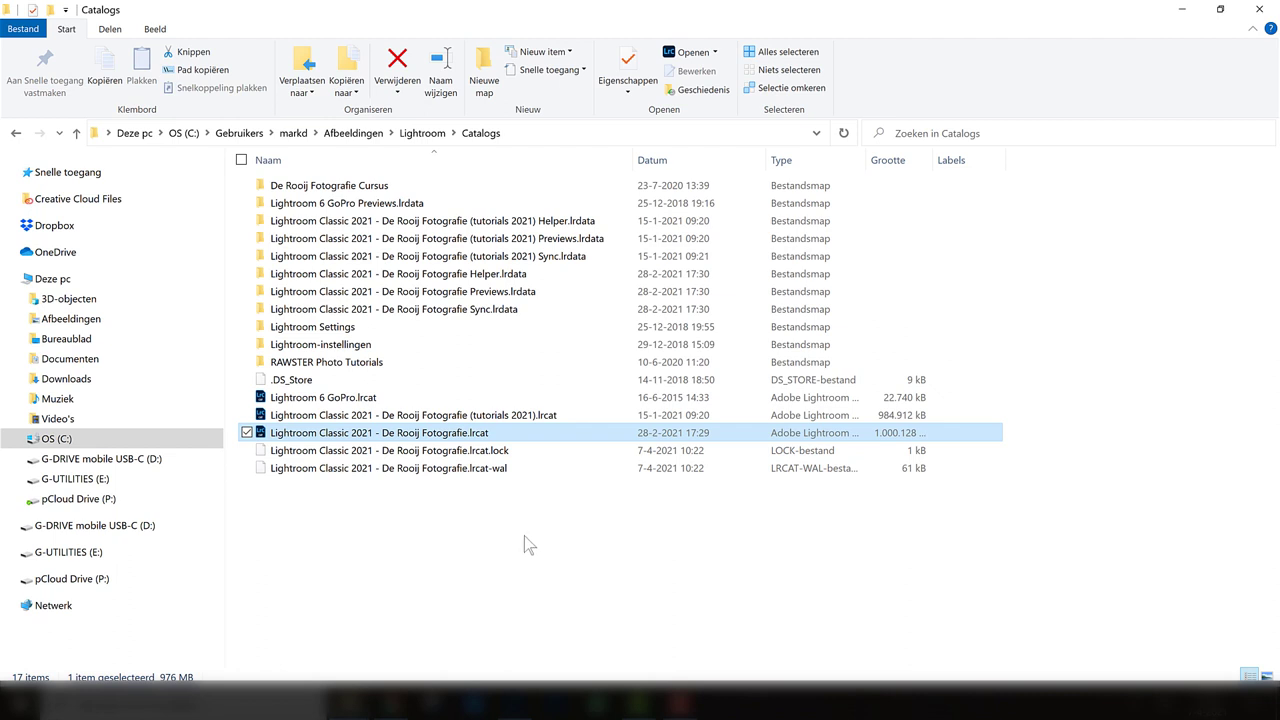
mouse_move(514, 700)
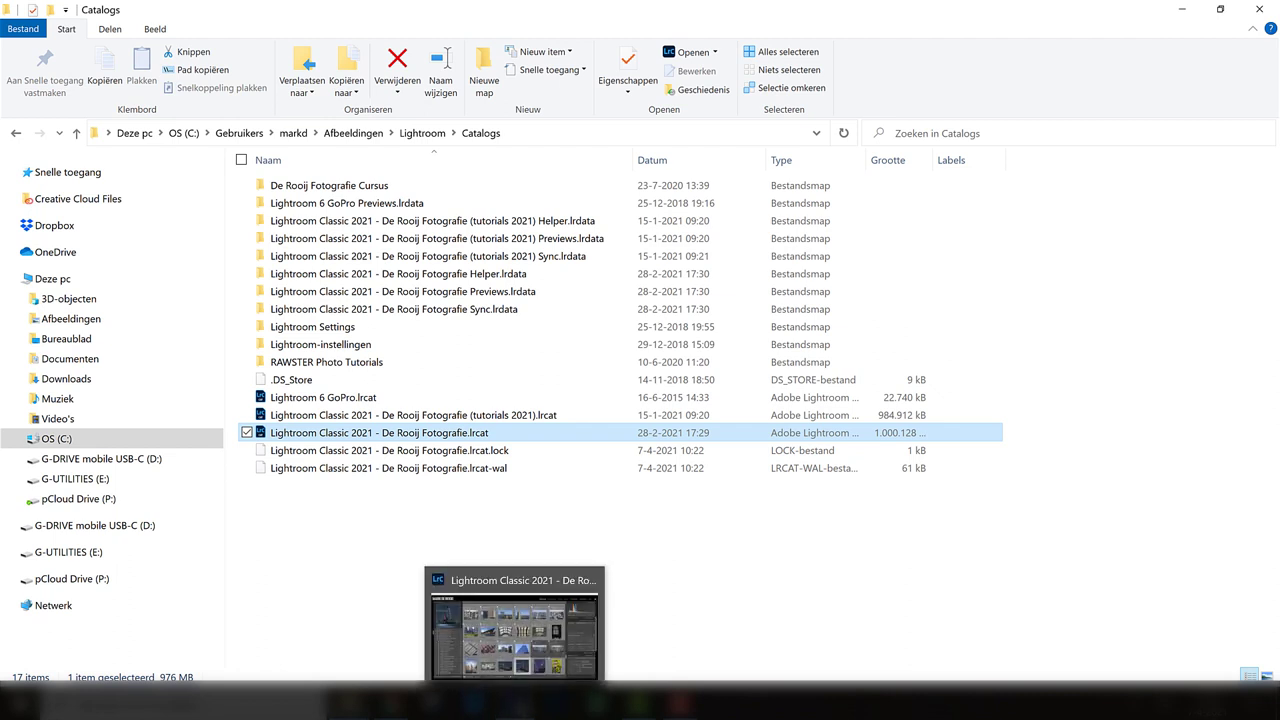
Step: Quit Lightroom Classic, skipping the catalog backup this time
click(514, 630)
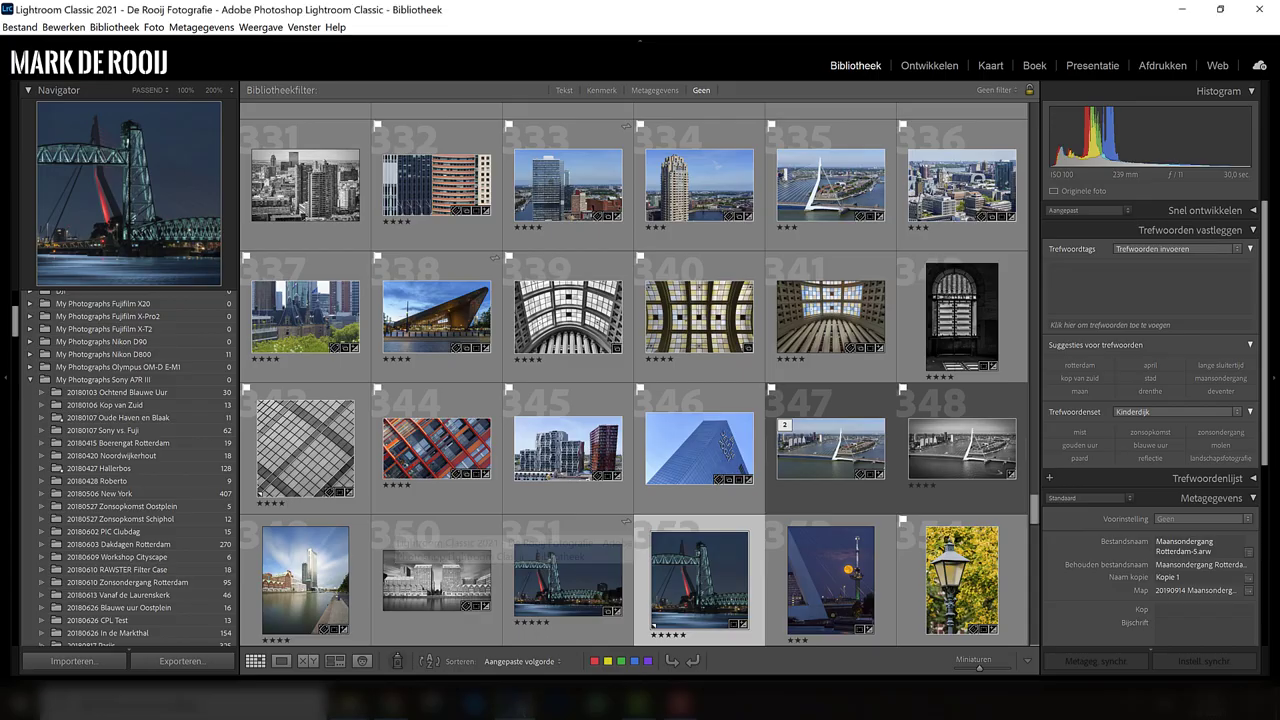
click(1258, 12)
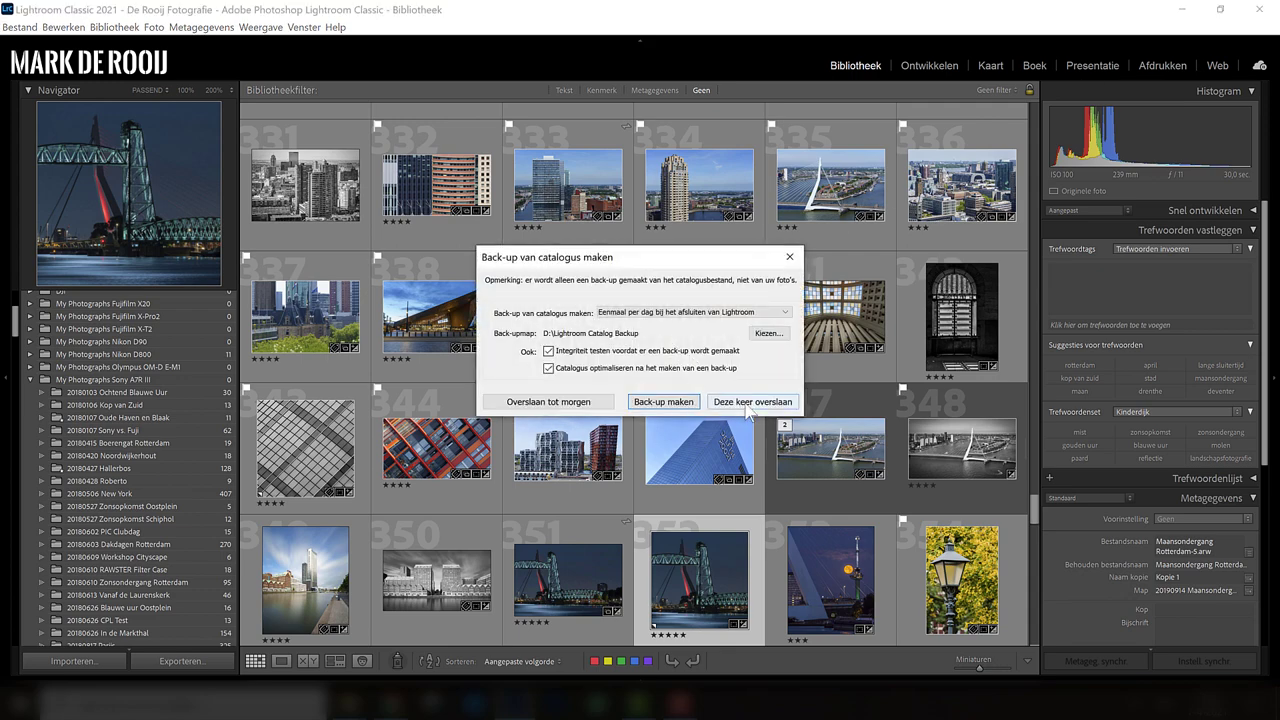
click(747, 403)
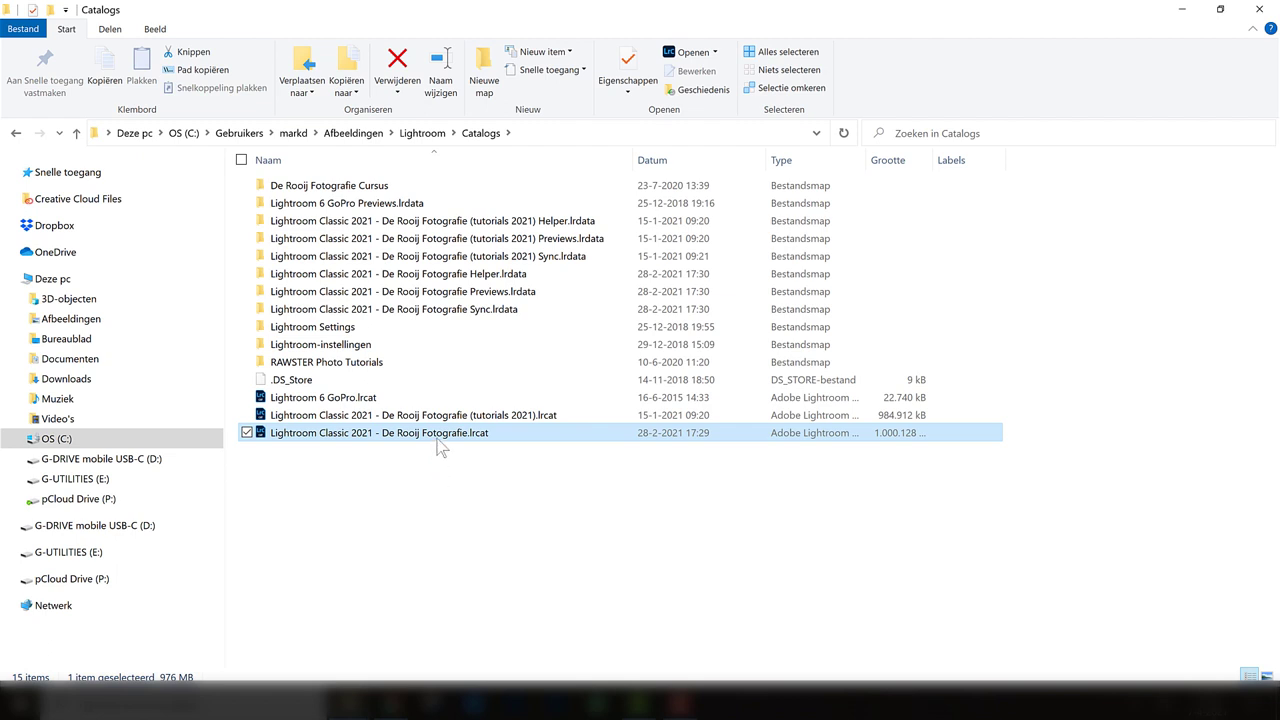
Step: Select the De Rooij Fotografie .lrcat and its three .lrdata folders and copy them
click(475, 503)
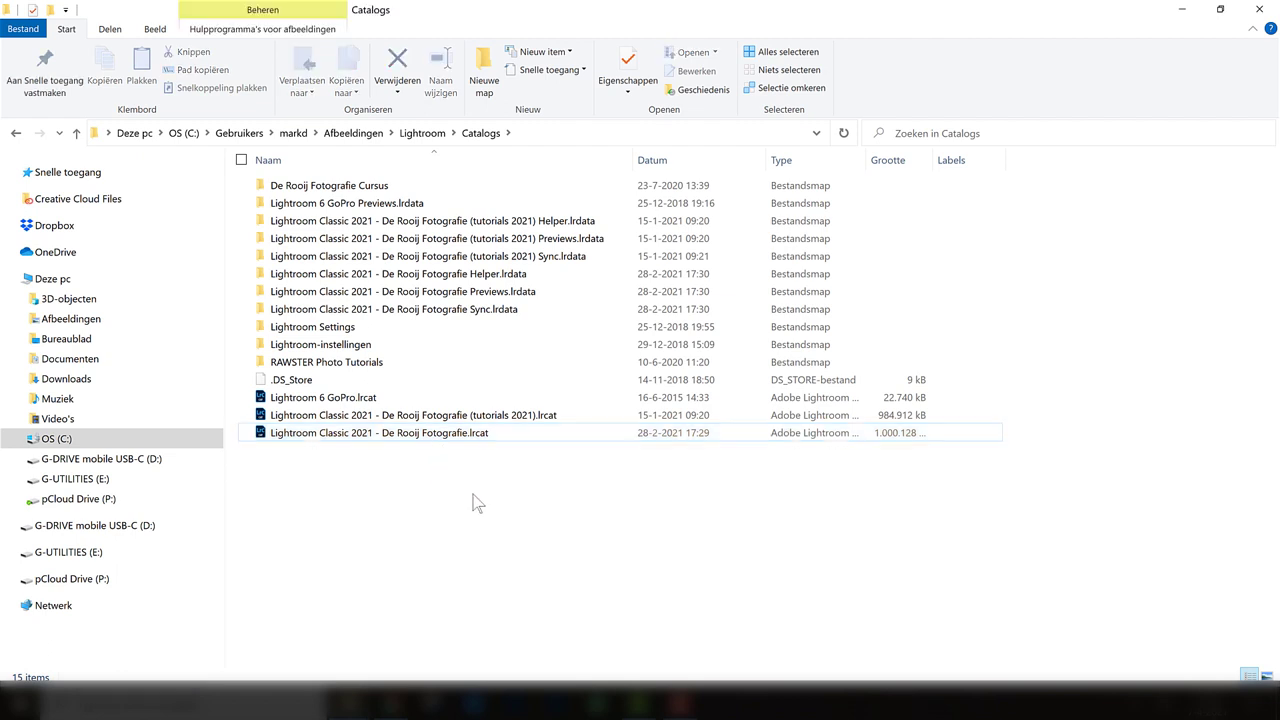
click(430, 443)
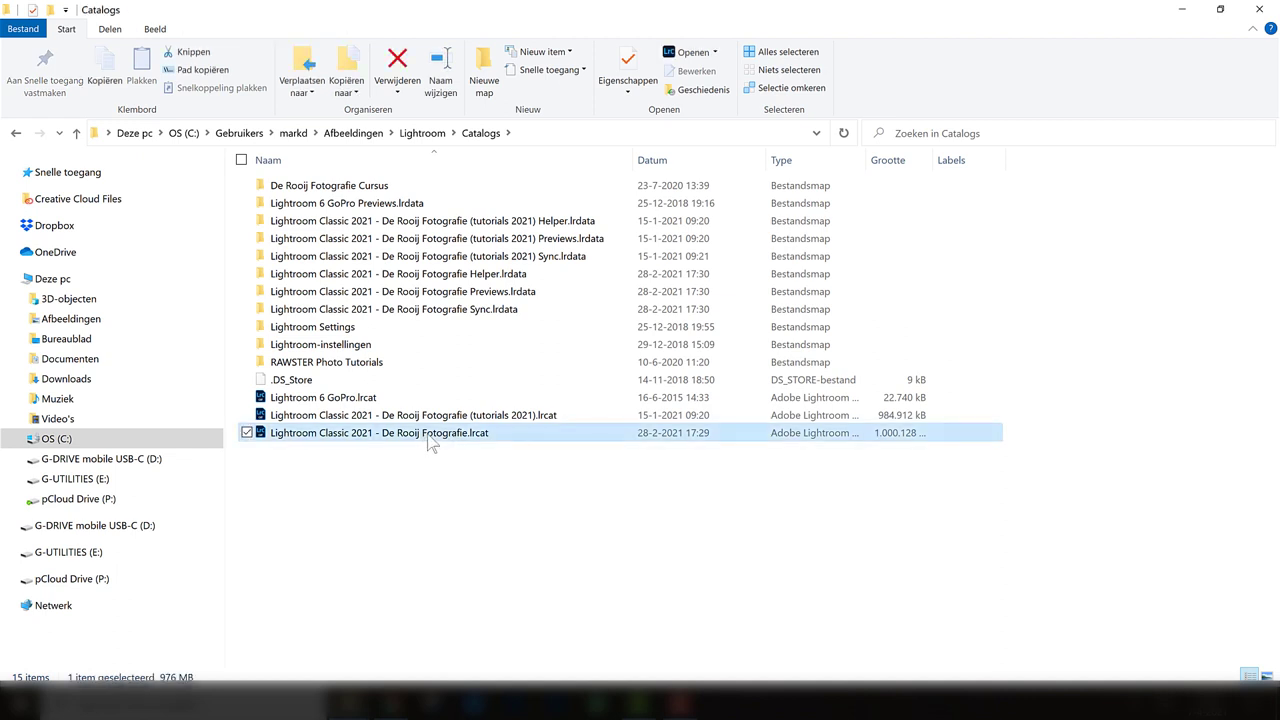
ctrl+click(487, 310)
ctrl+click(485, 274)
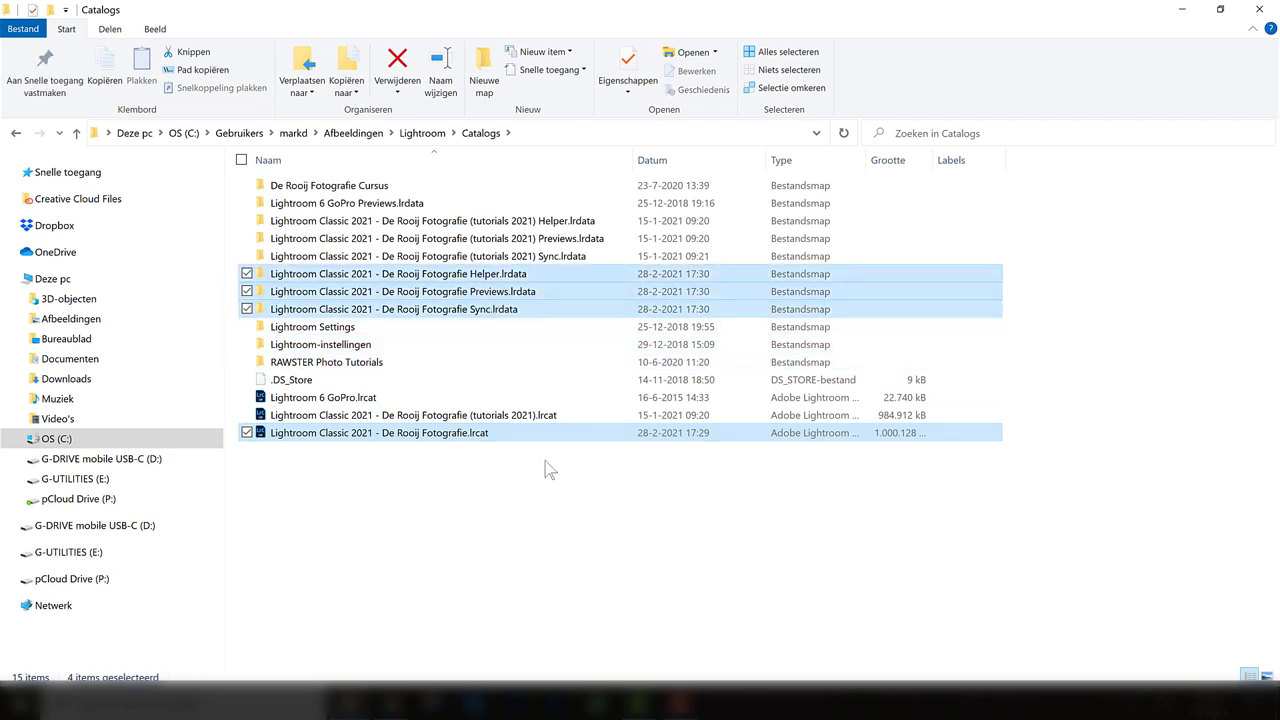
right_click(467, 308)
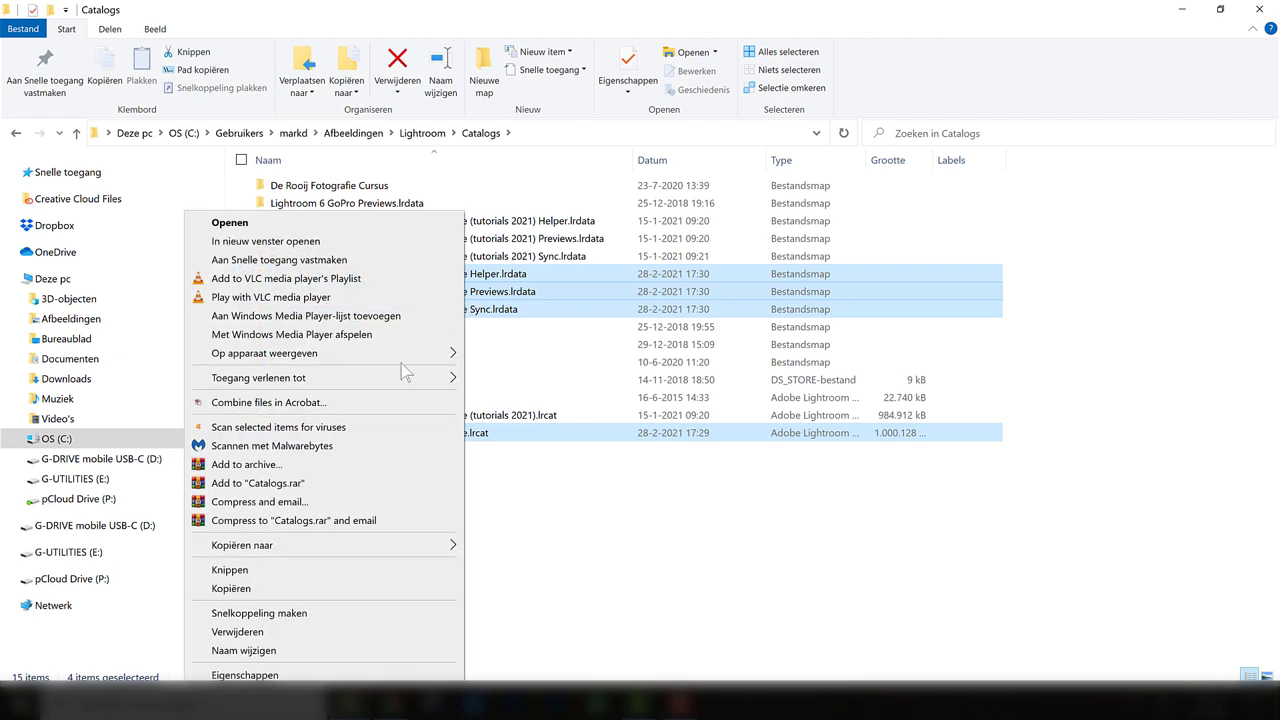
click(265, 587)
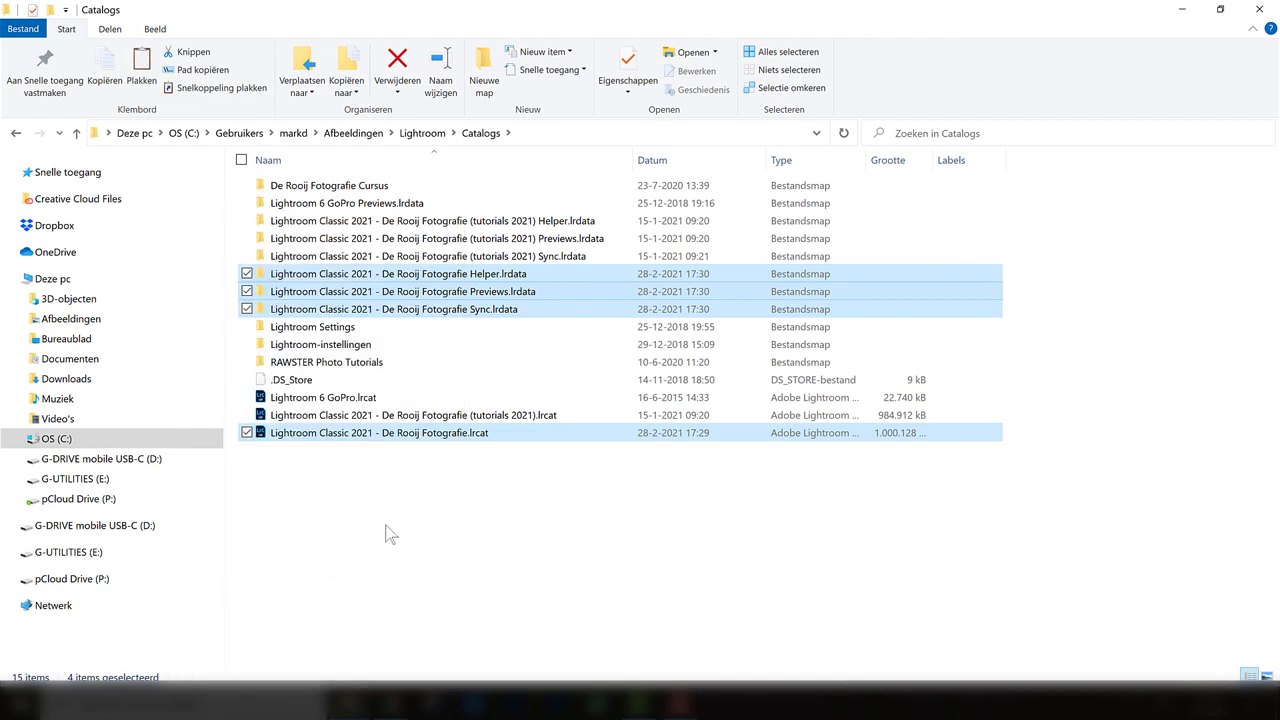
mouse_move(95, 525)
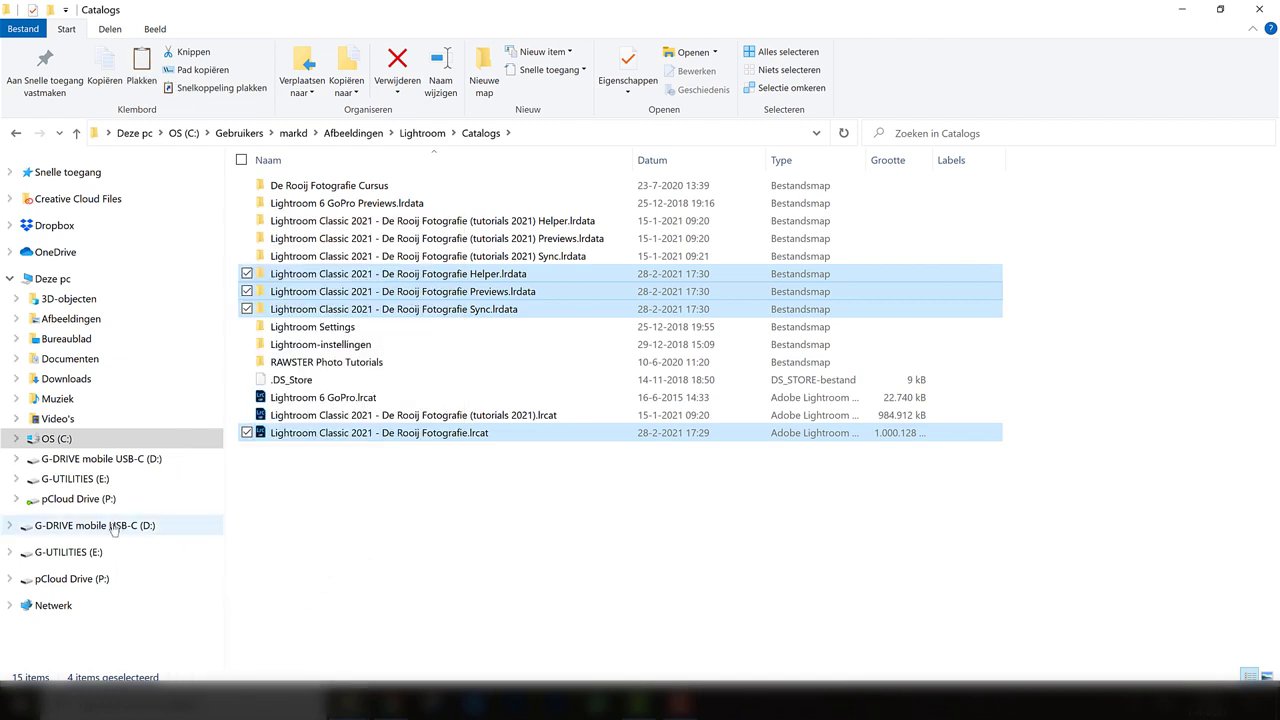
Step: Create a new folder named 'Lightroom Catalogus' on the G-DRIVE (D:) drive and open it
click(128, 528)
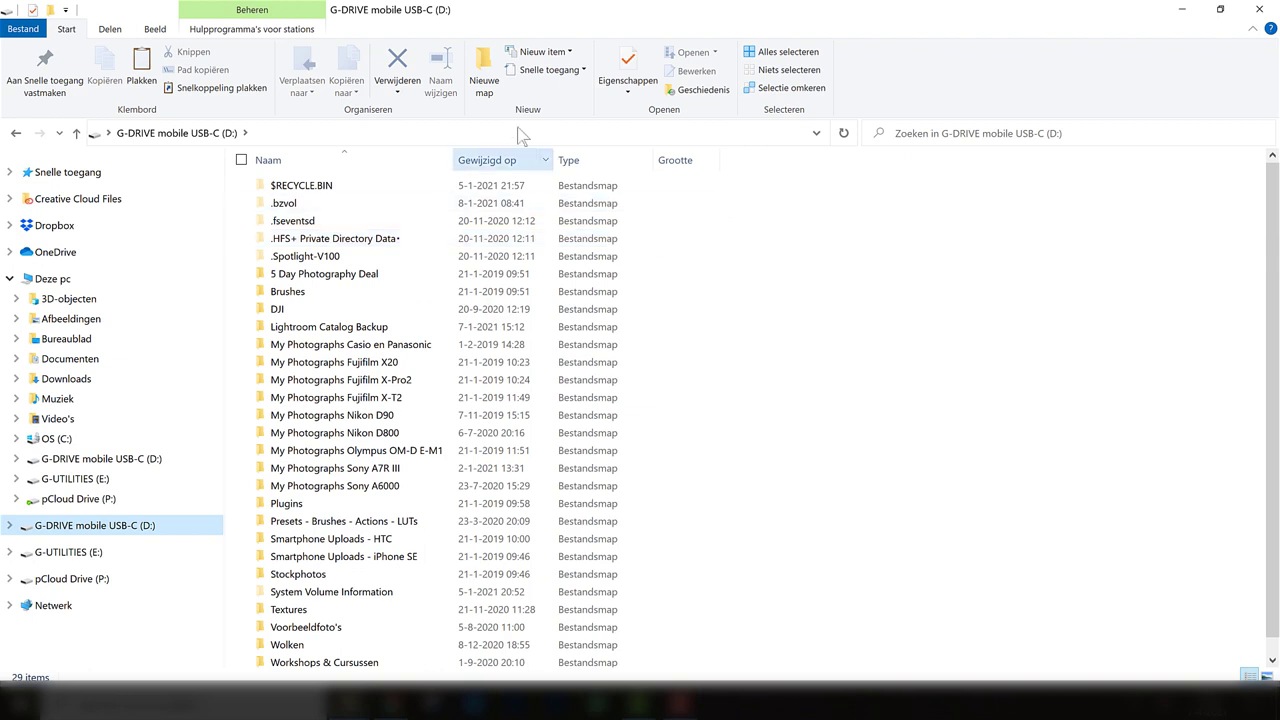
click(478, 80)
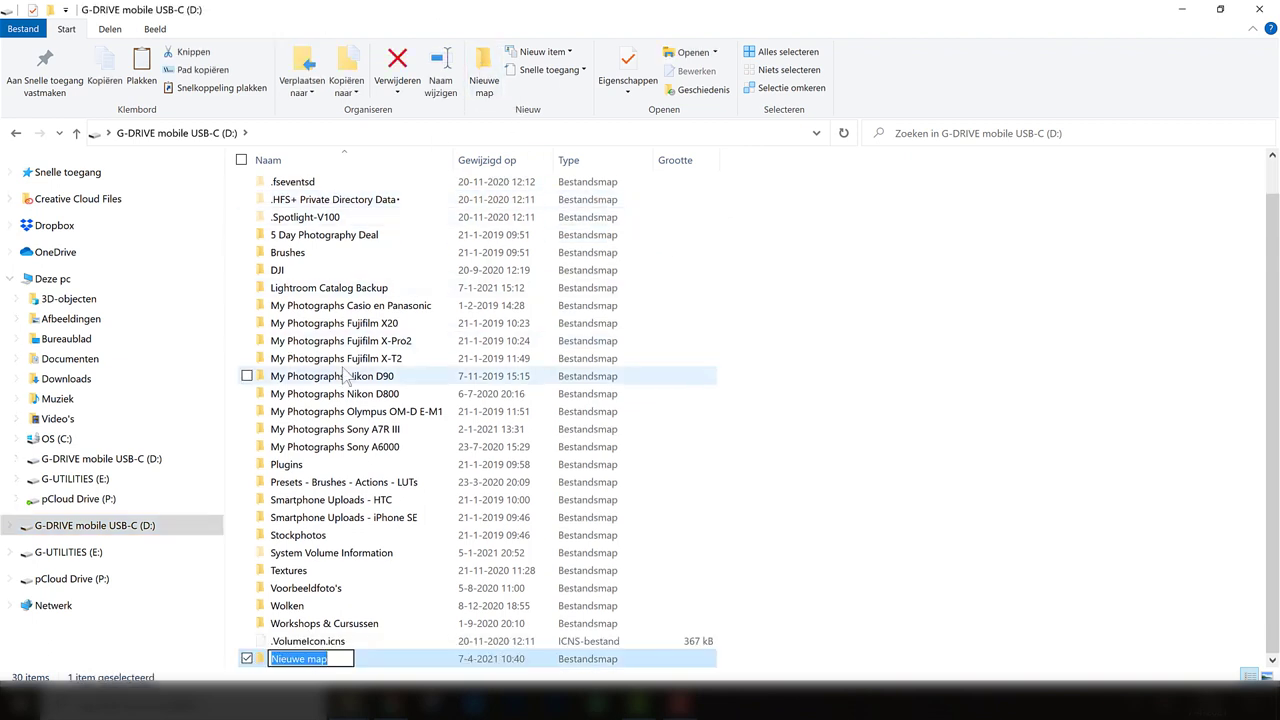
text(Ligh)
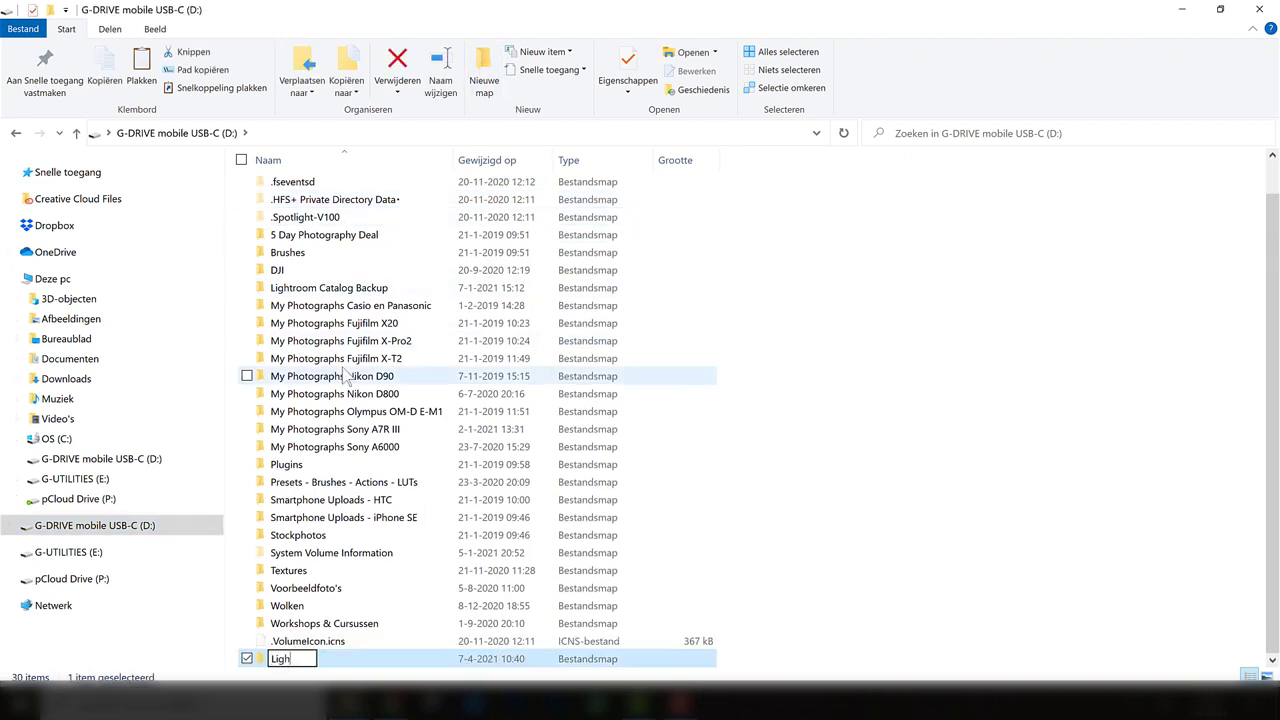
text(troom Catalo)
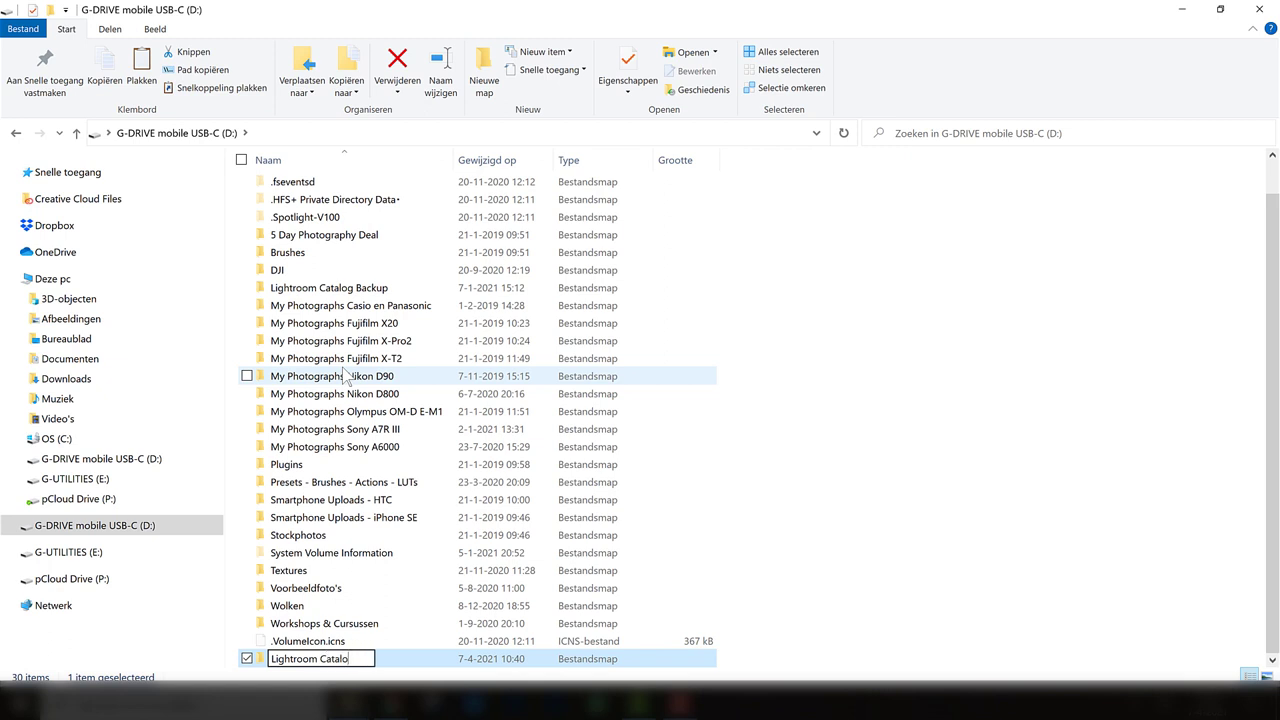
text(gus)
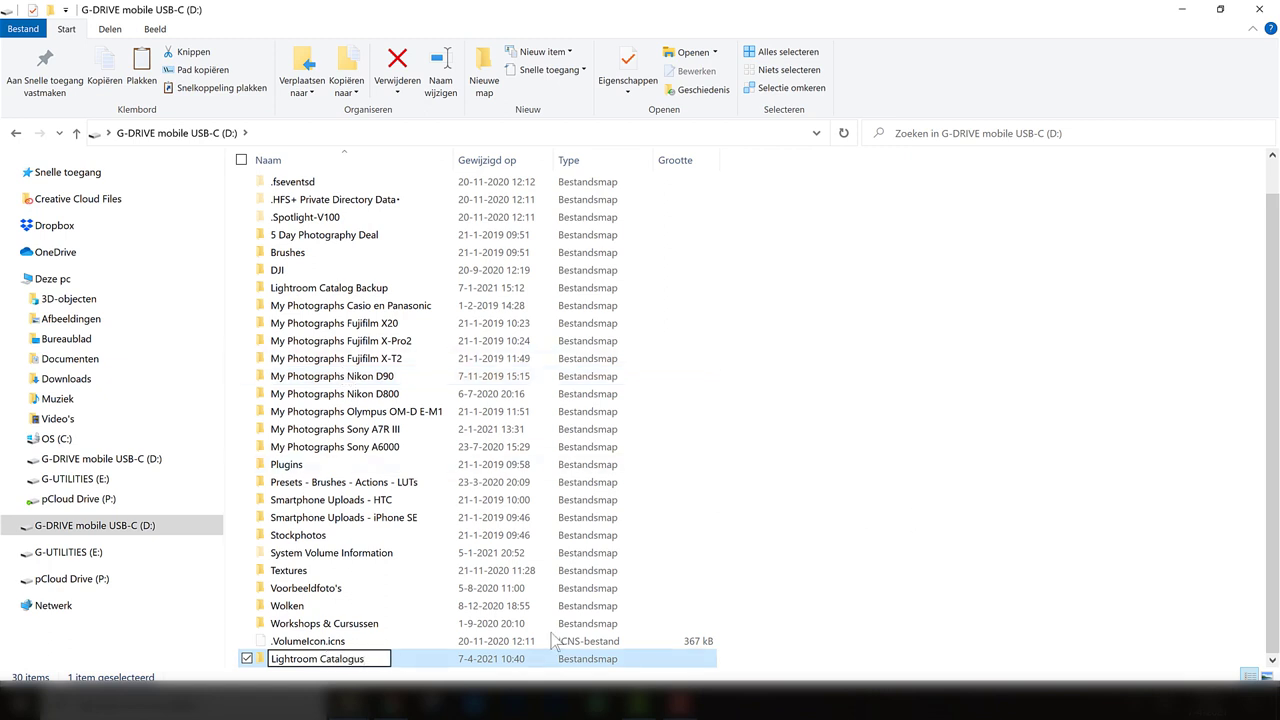
click(311, 670)
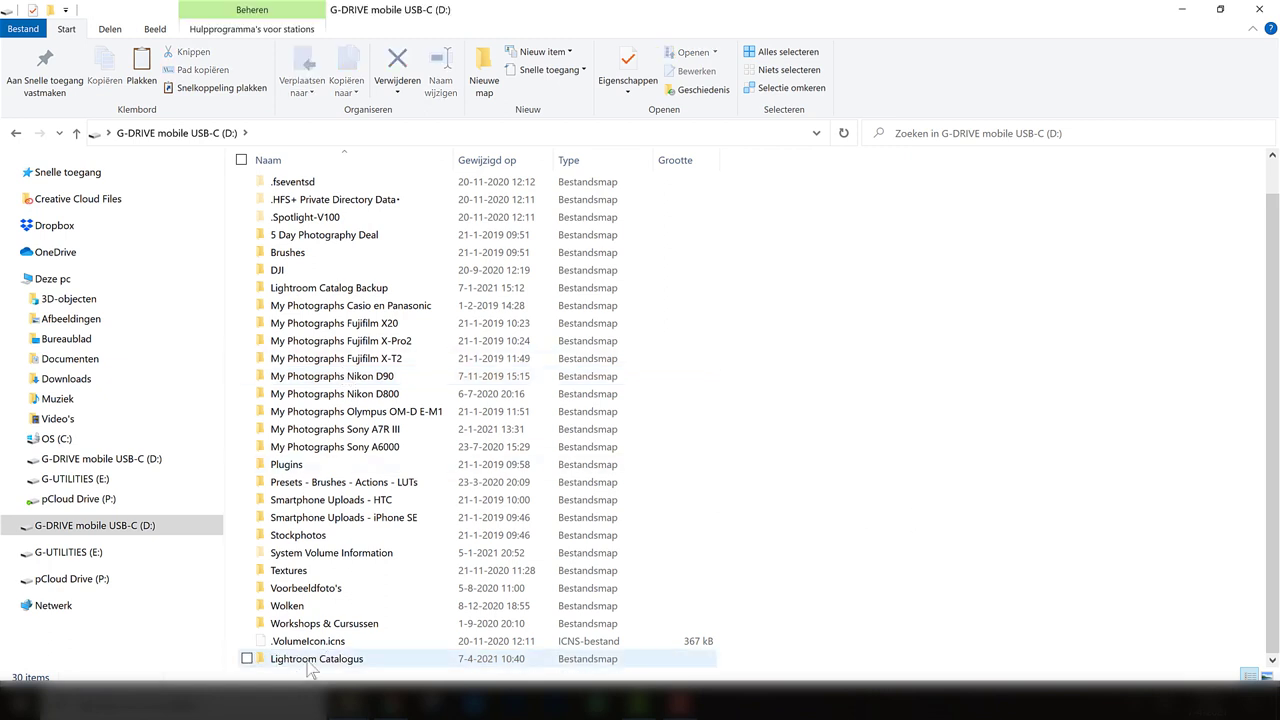
double_click(310, 660)
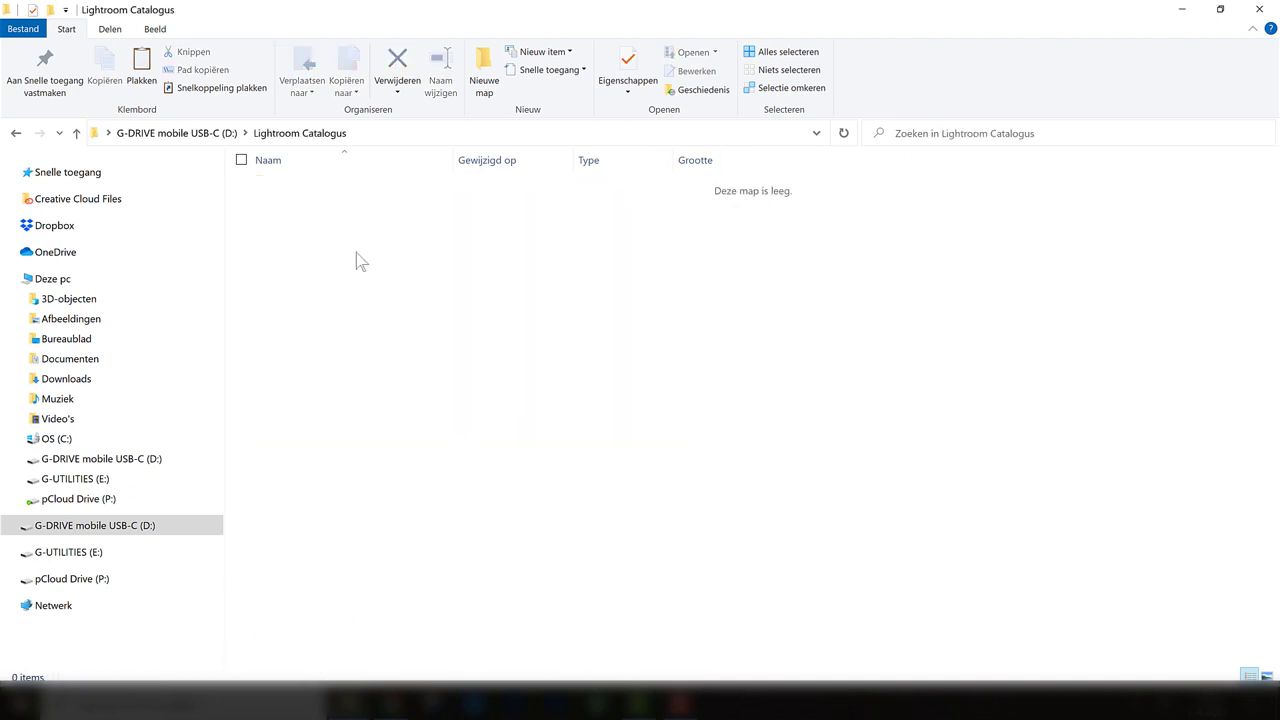
Step: Paste the copied .lrcat catalog and its .lrdata folders into Lightroom Catalogus
right_click(356, 252)
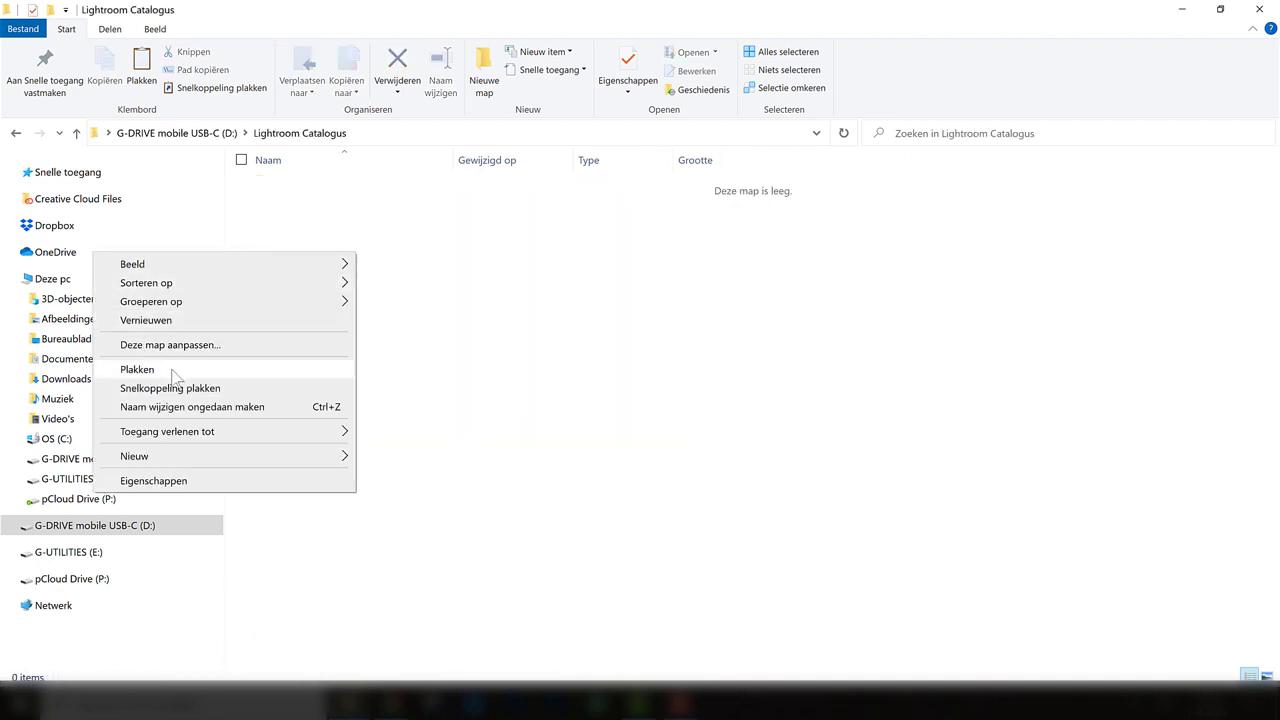
click(278, 372)
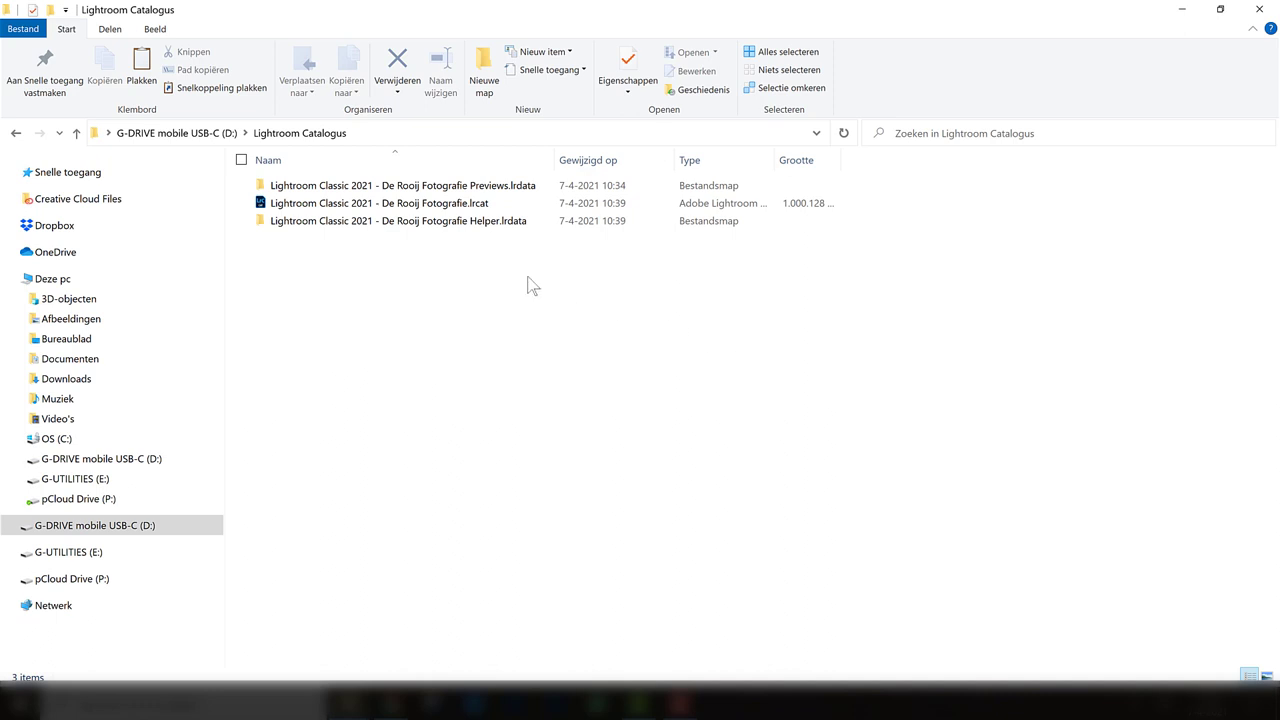
mouse_move(400, 204)
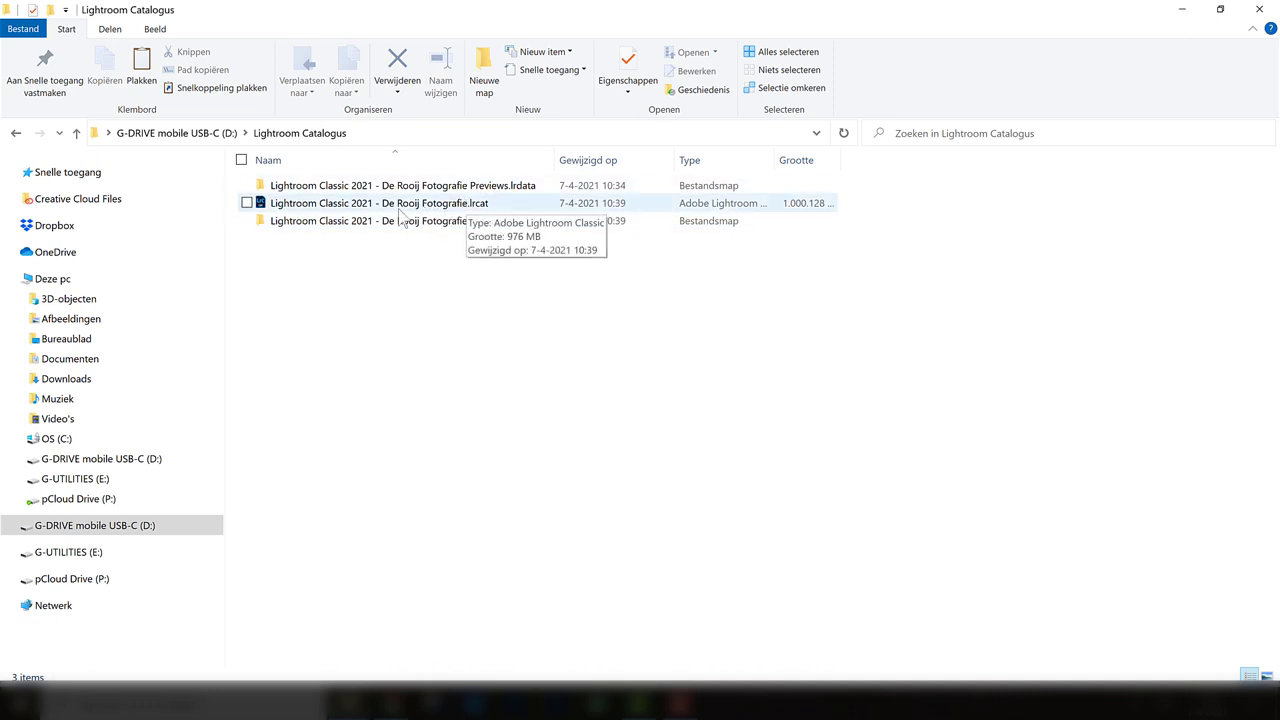
click(457, 206)
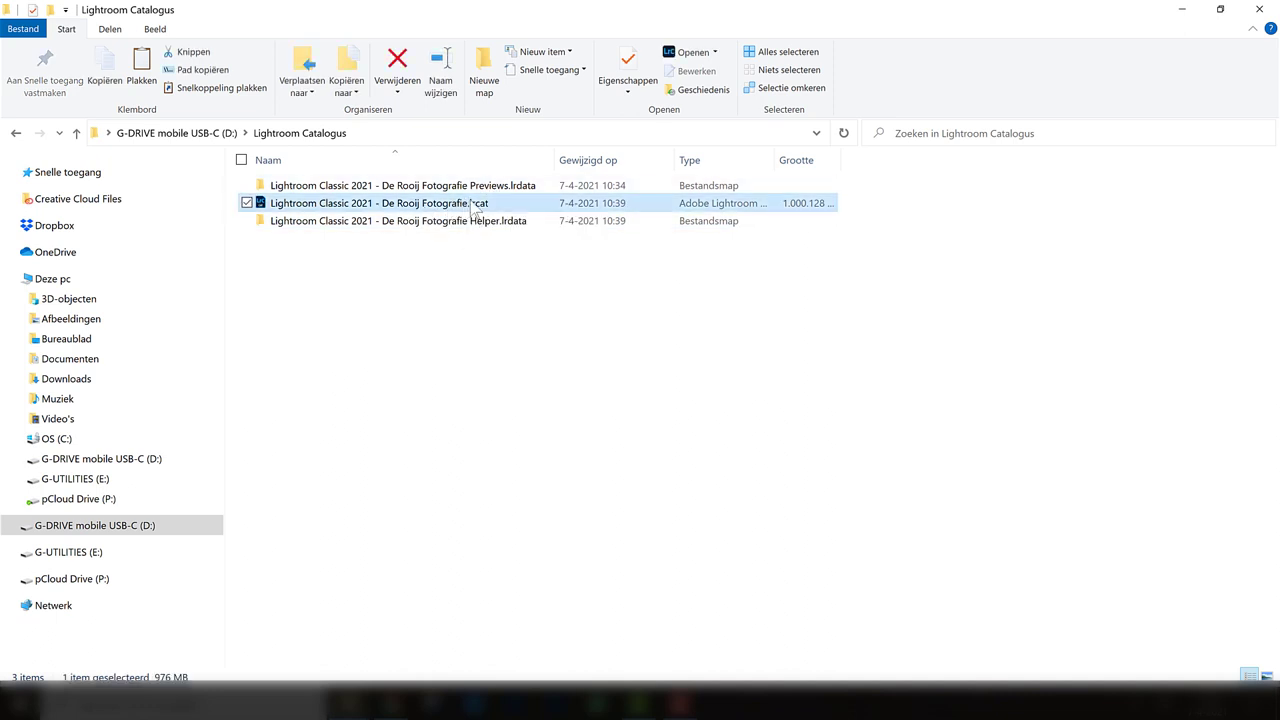
click(503, 221)
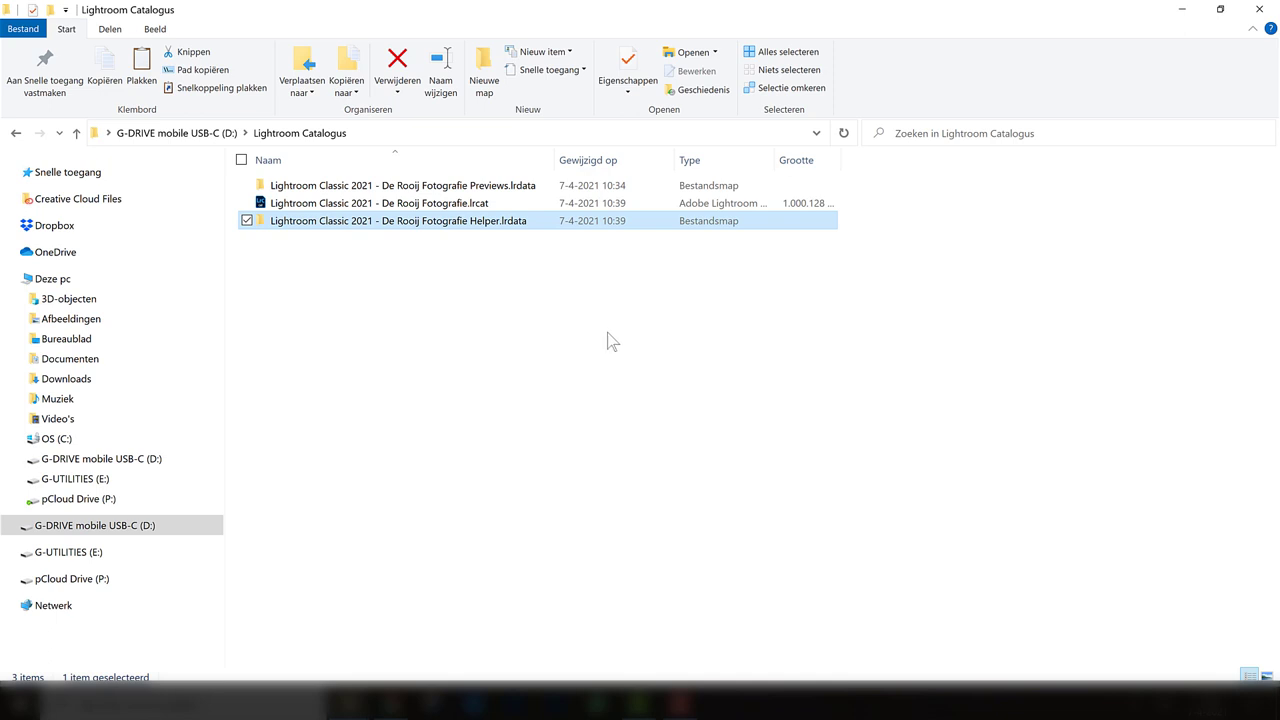
key(Up)
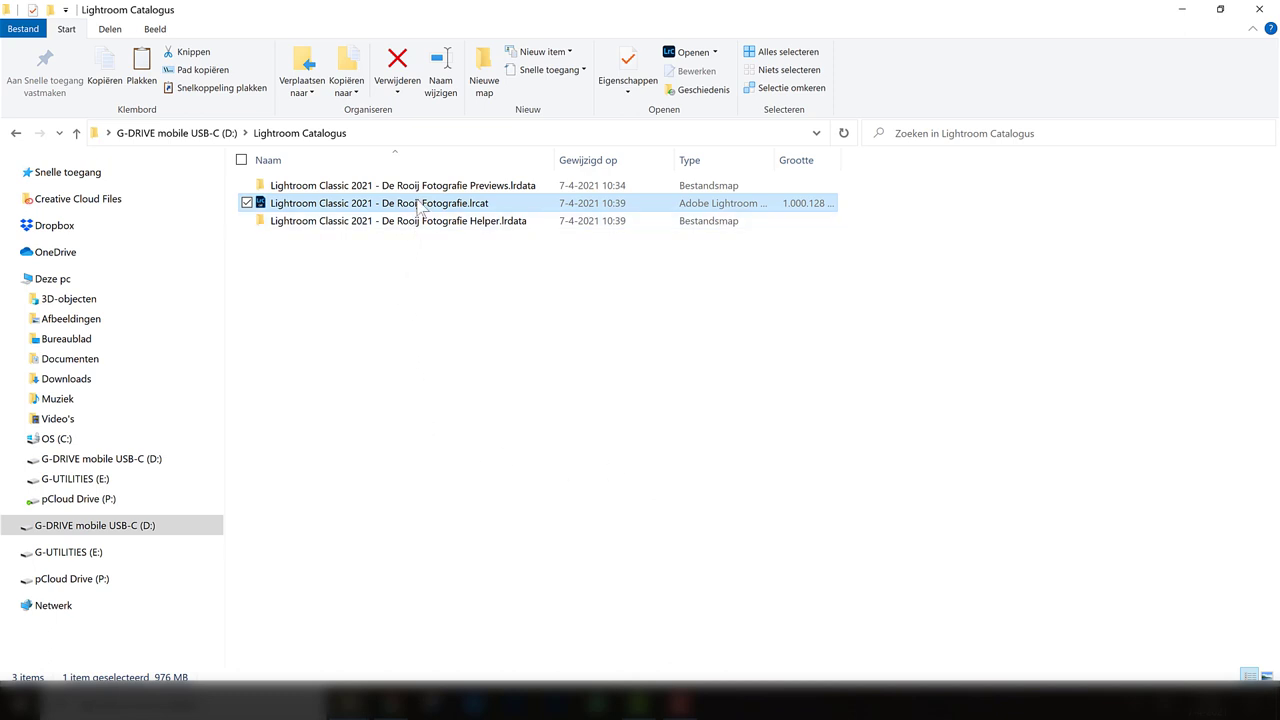
Step: Check the original catalog files in Afbeeldingen > Lightroom > Catalogs, then return to G-DRIVE (D:)
click(64, 322)
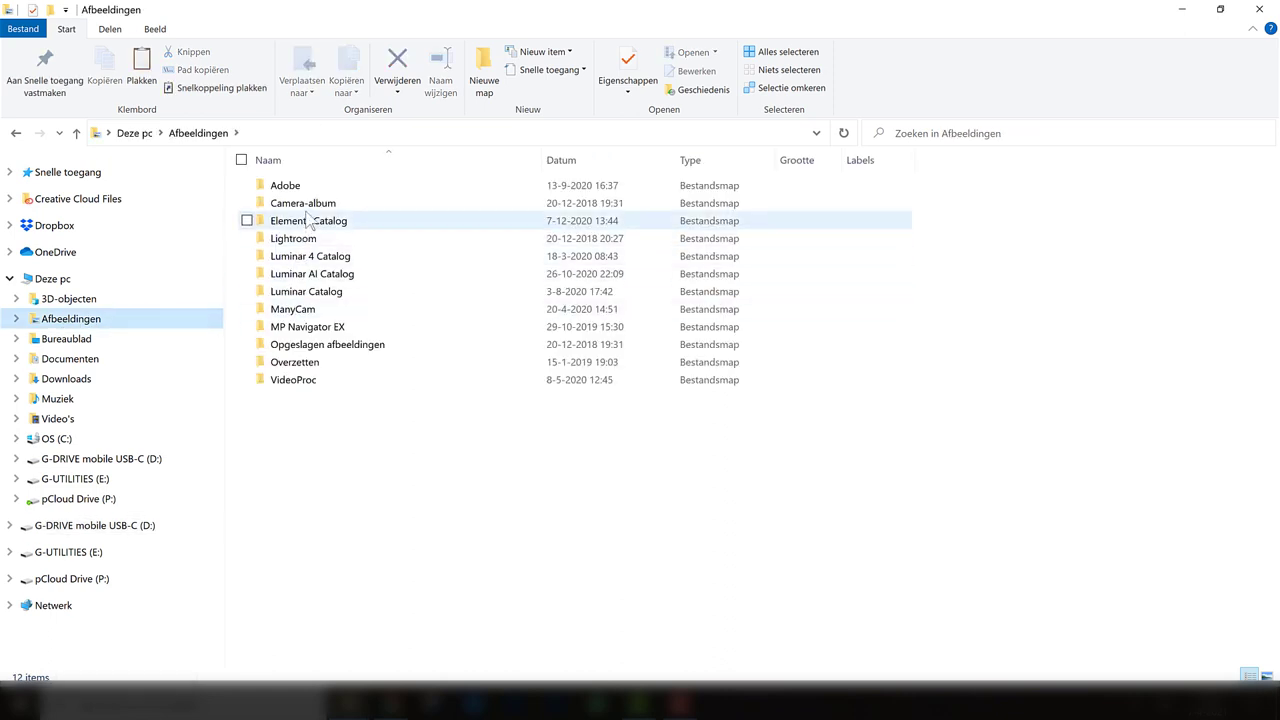
double_click(292, 239)
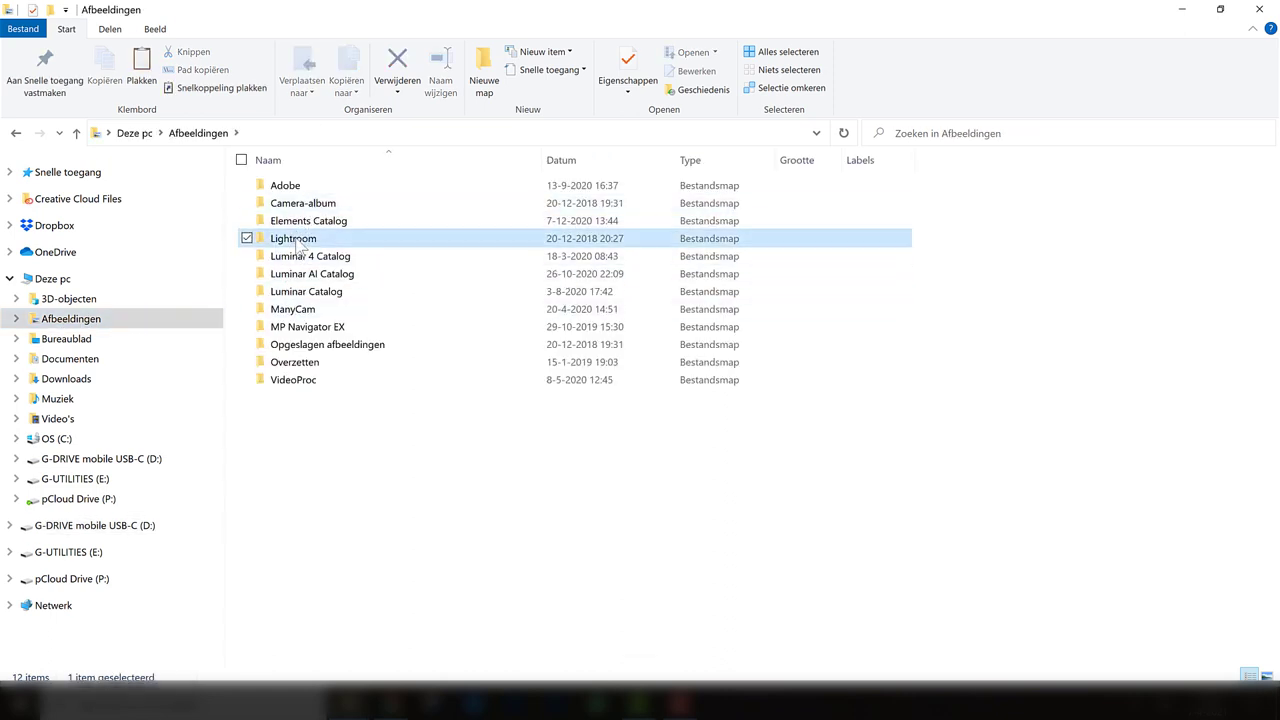
double_click(290, 215)
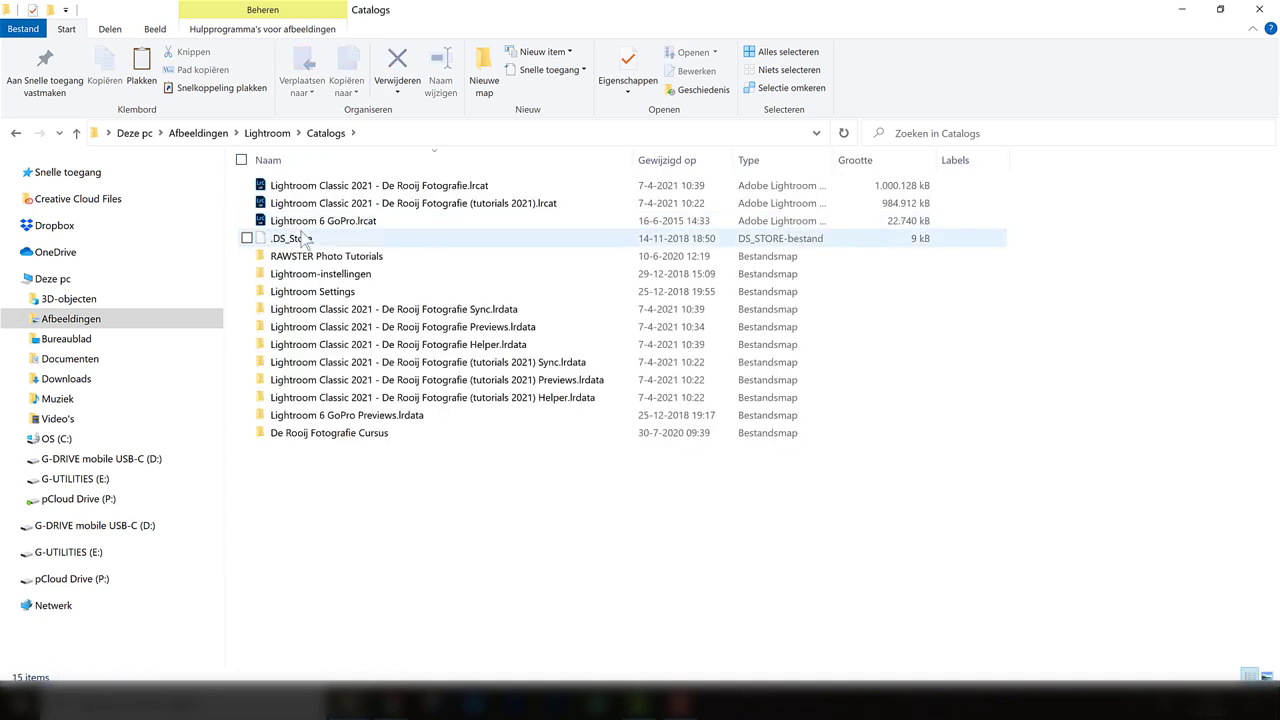
click(397, 190)
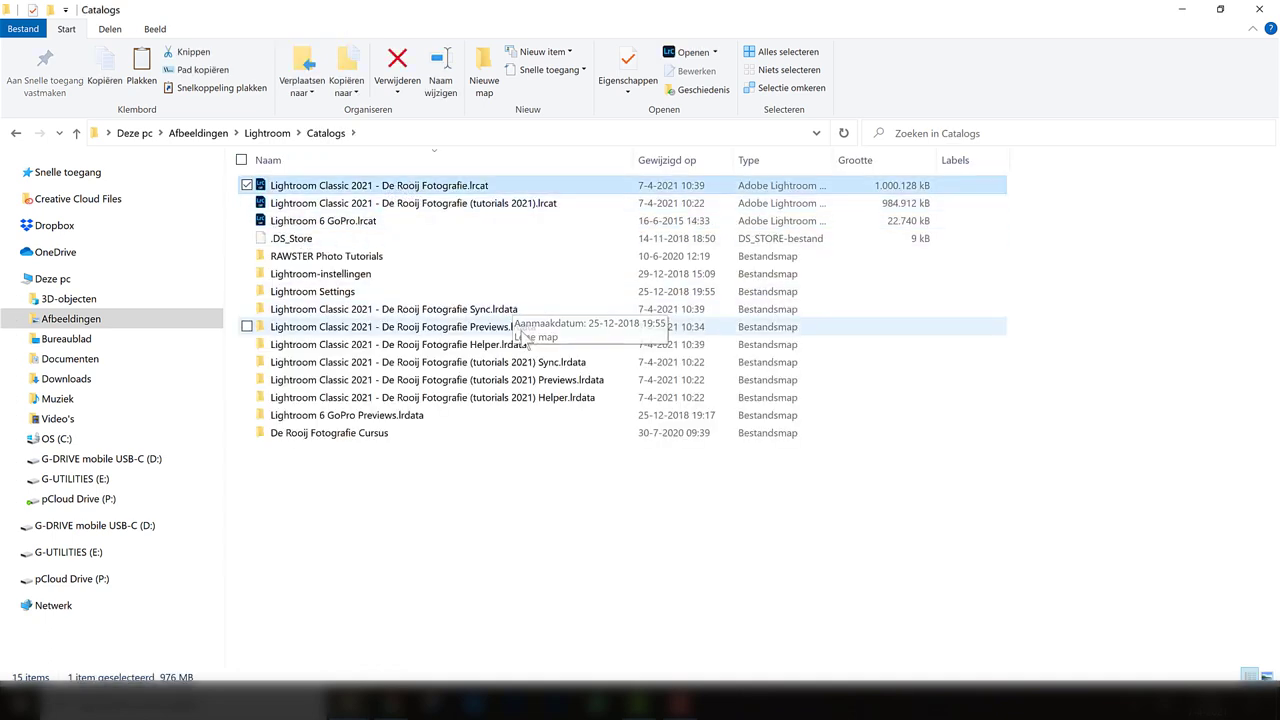
click(490, 328)
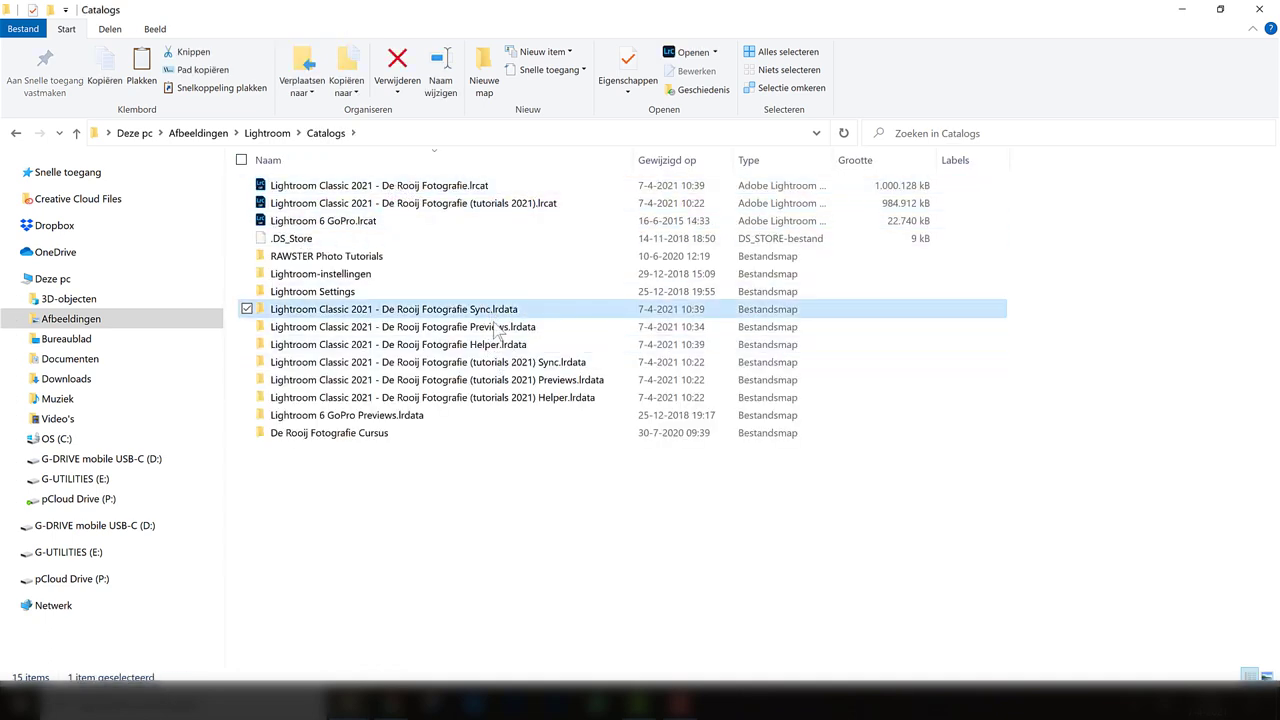
click(498, 344)
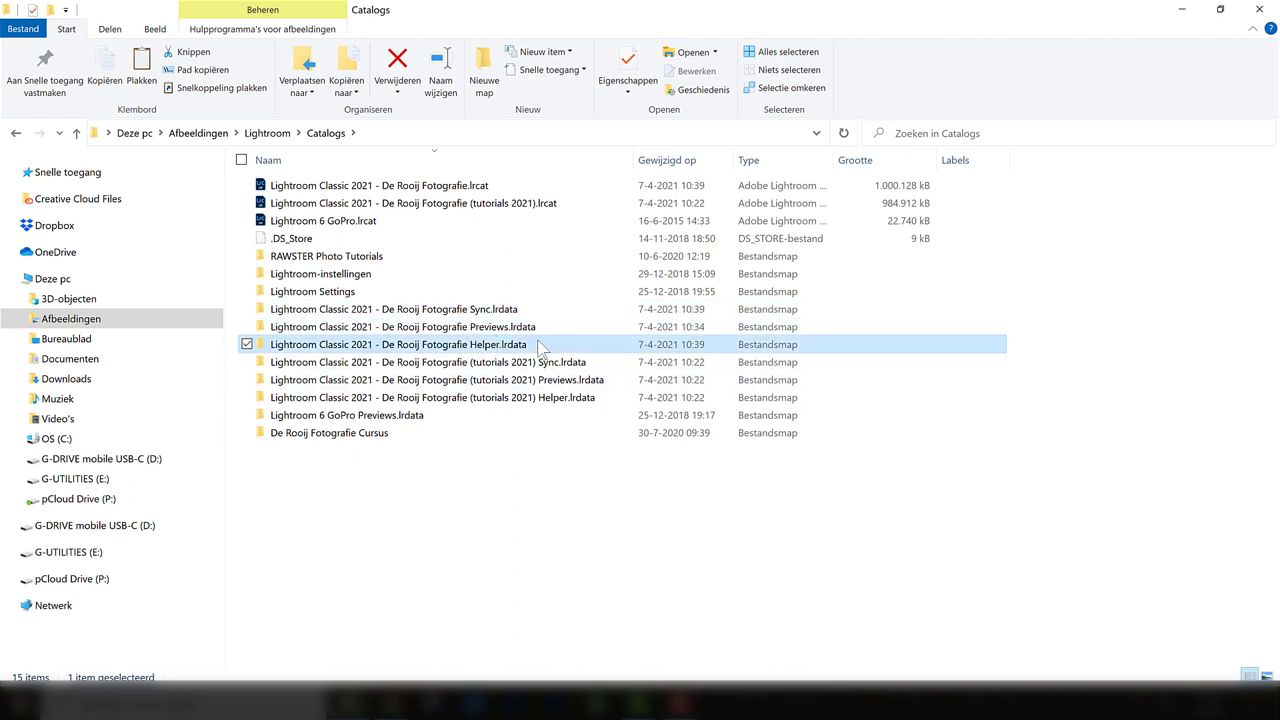
click(132, 528)
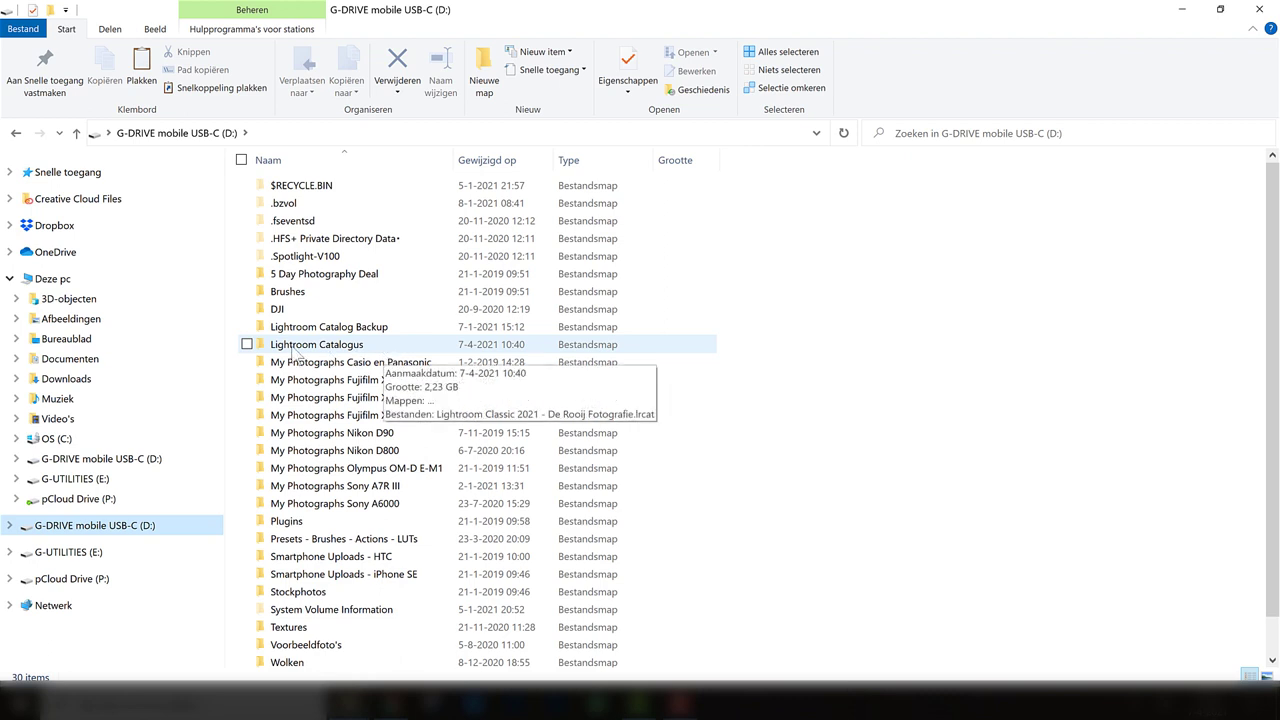
Step: Open the moved .lrcat catalog from D:\Lightroom Catalogus in Lightroom Classic
double_click(326, 346)
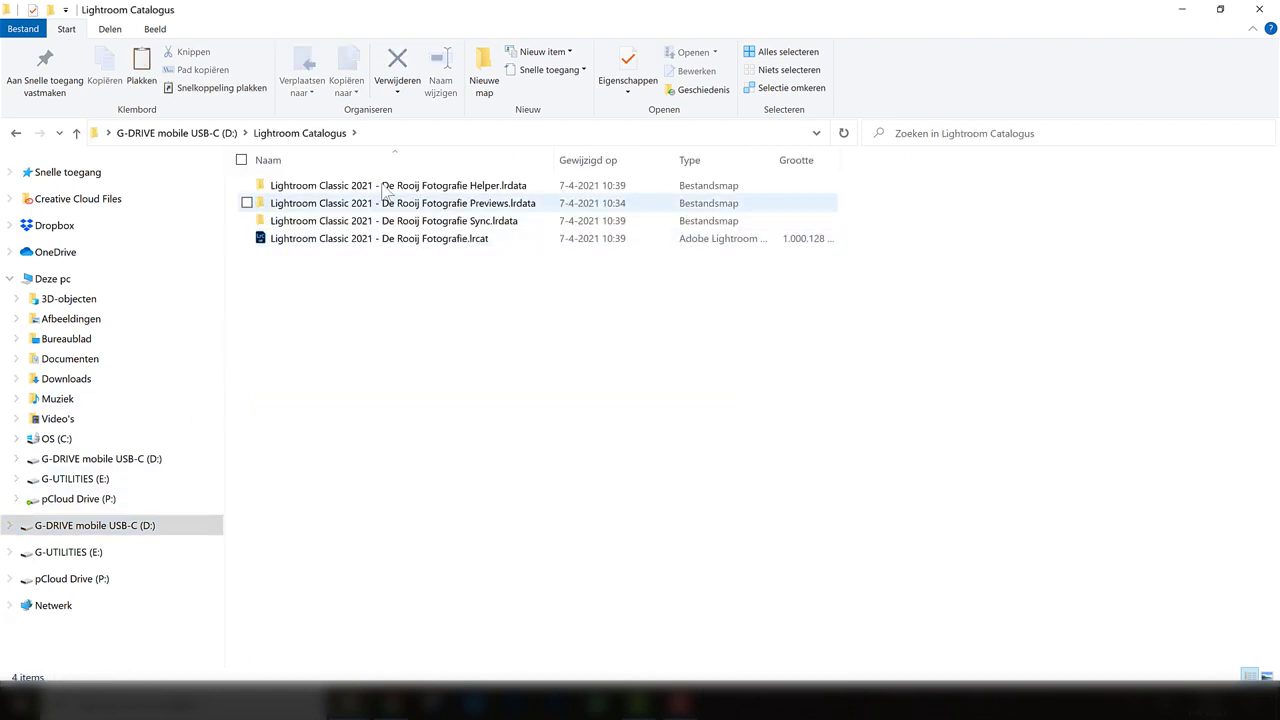
click(405, 242)
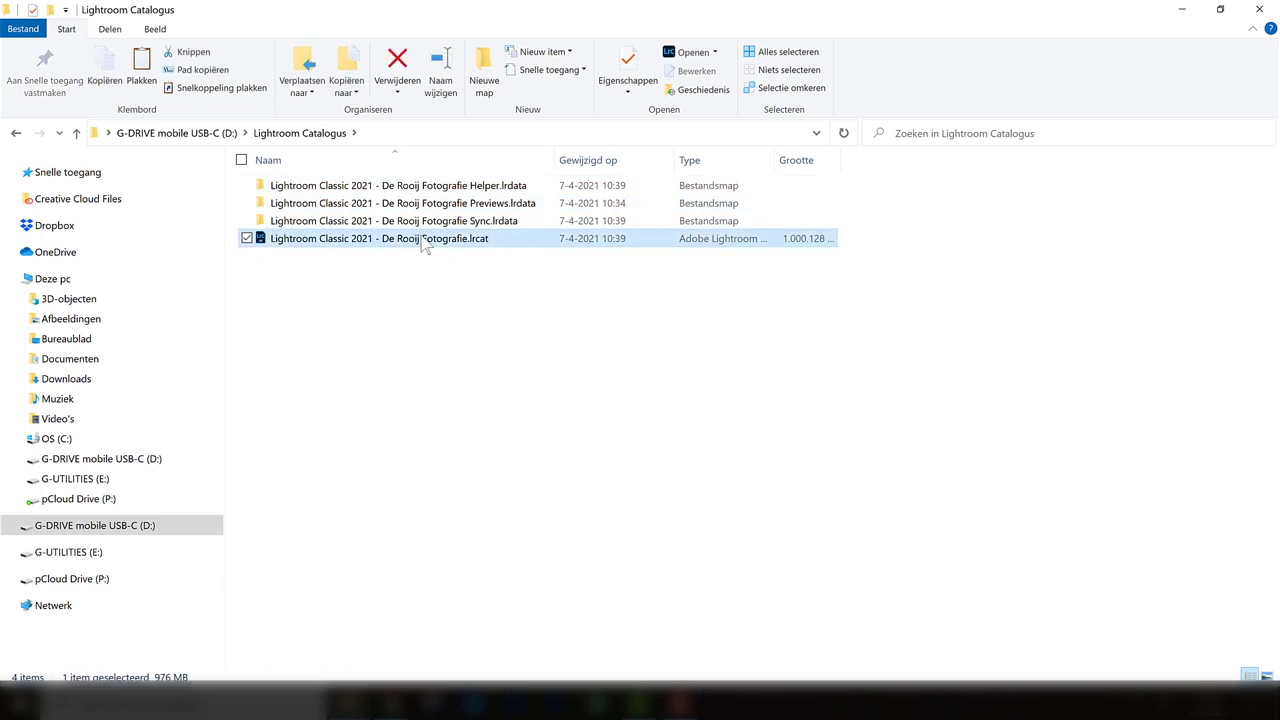
double_click(392, 245)
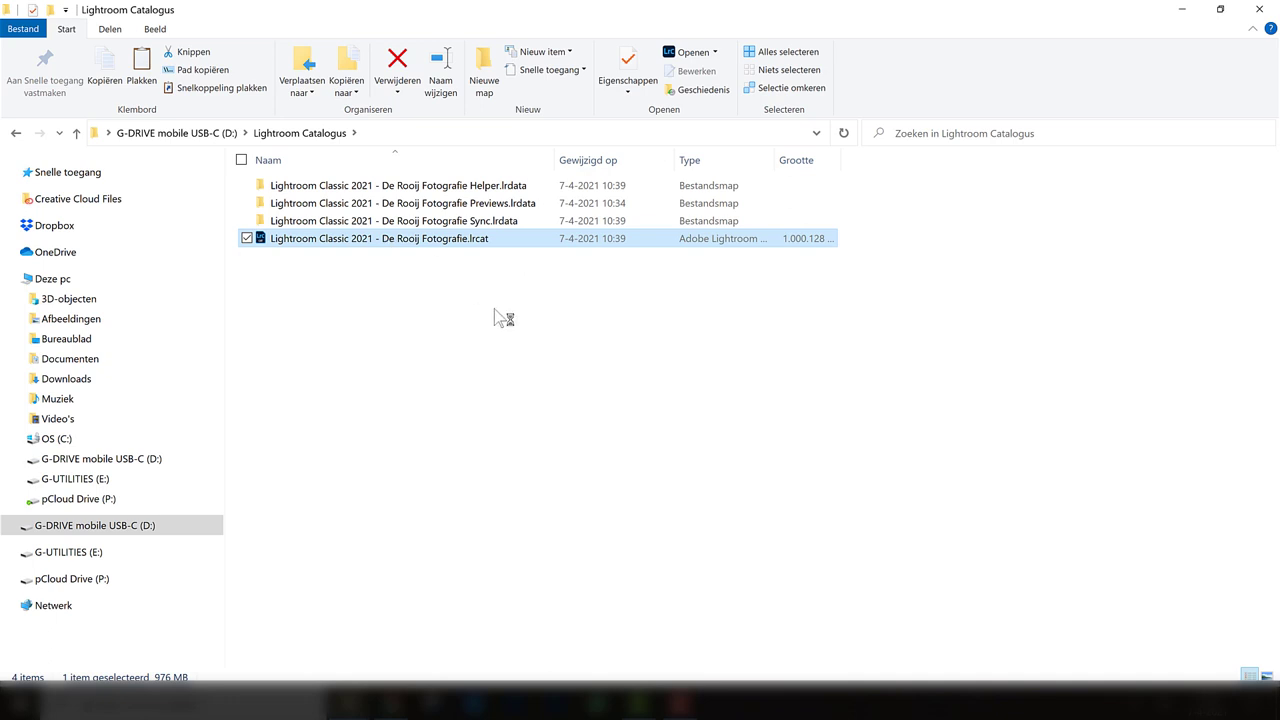